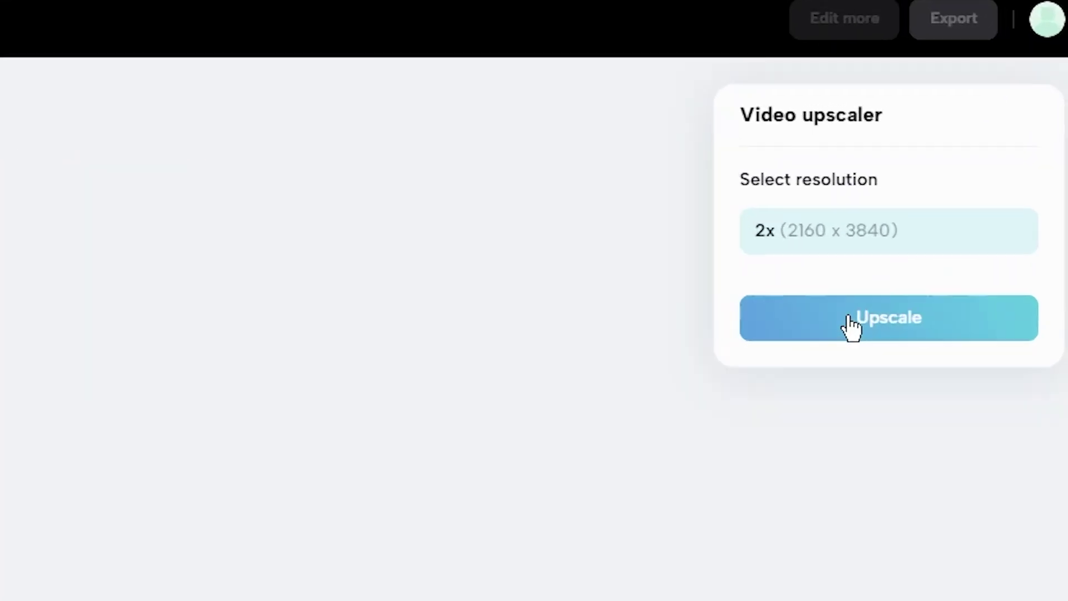
# - Upscale the video to the 2x resolution (2160 x 3840) in the CapCut video upscaler
pyautogui.click(851, 327)
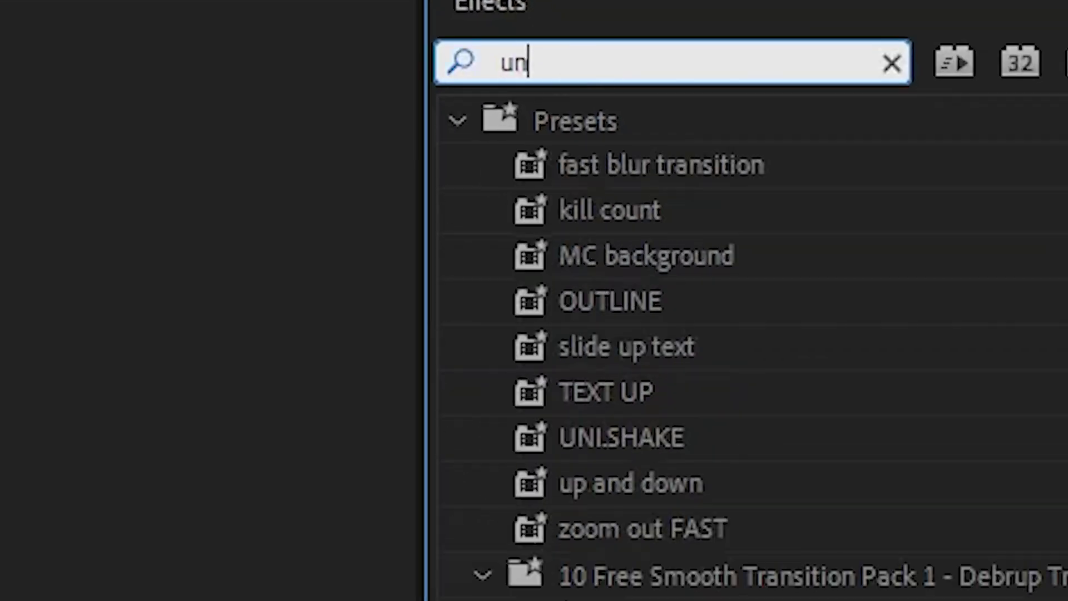
# - Switch to Premiere Pro and search the effects for "unsh"
pyautogui.write('sh')
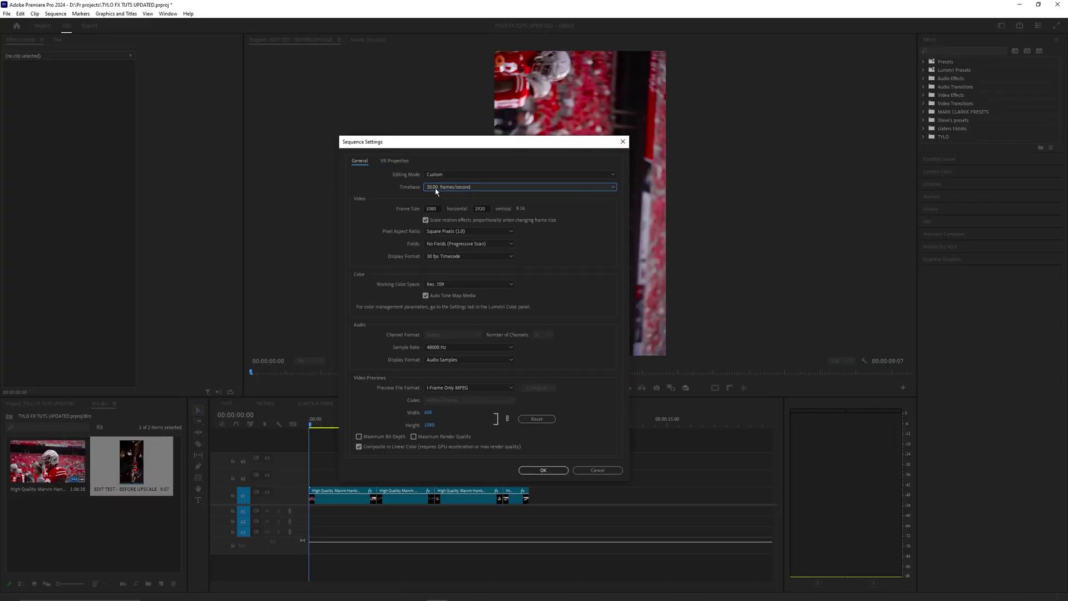
# - Confirm the sequence settings with a 30.00 frames/second timebase and a frame size of 1080 horizontal by 1920 vertical
pyautogui.click(435, 188)
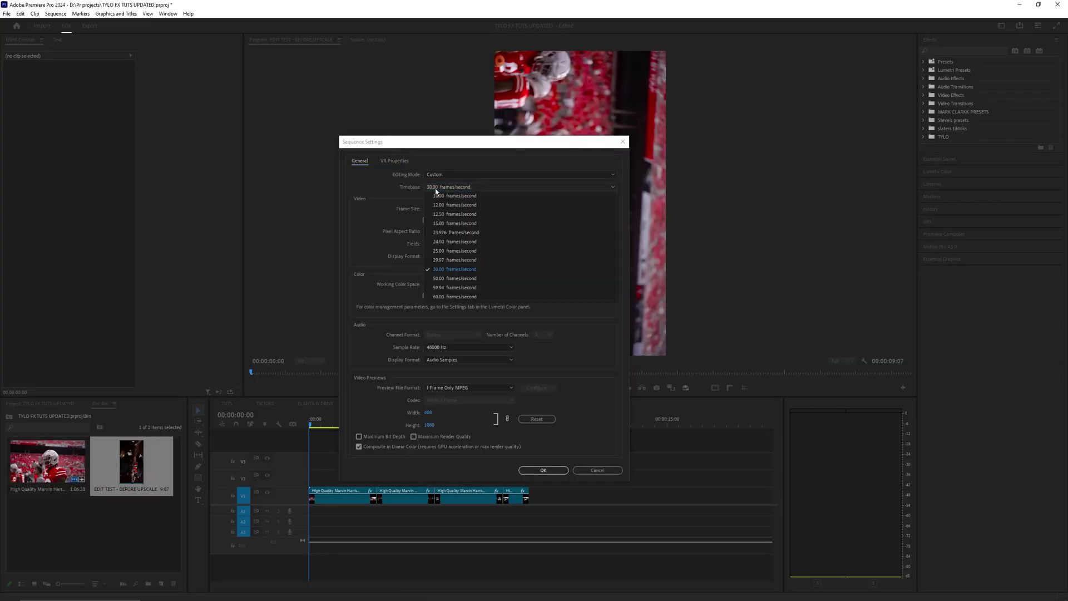
pyautogui.click(450, 270)
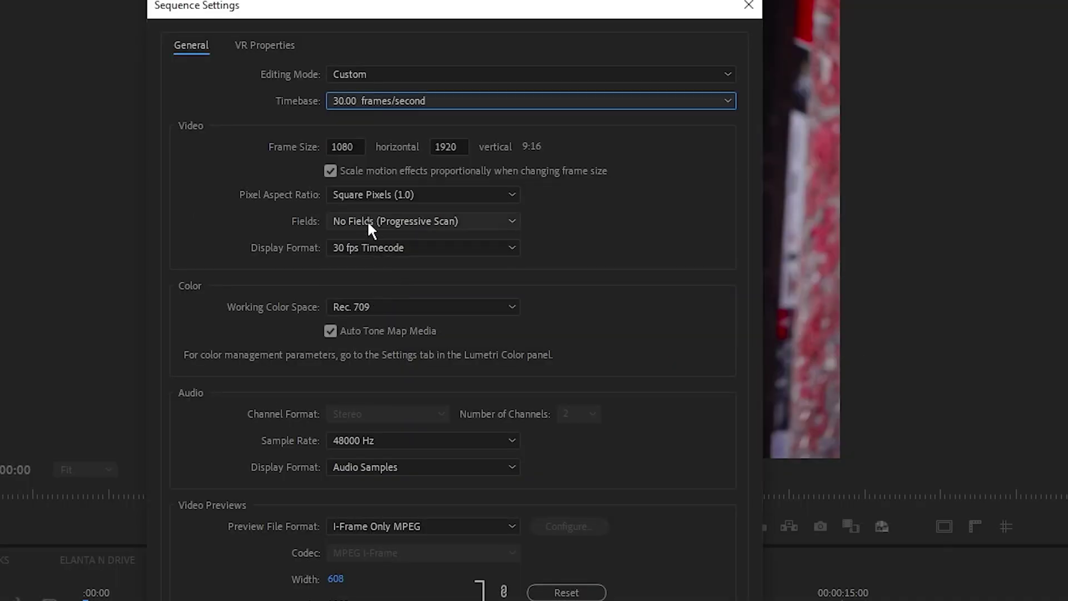
pyautogui.click(354, 145)
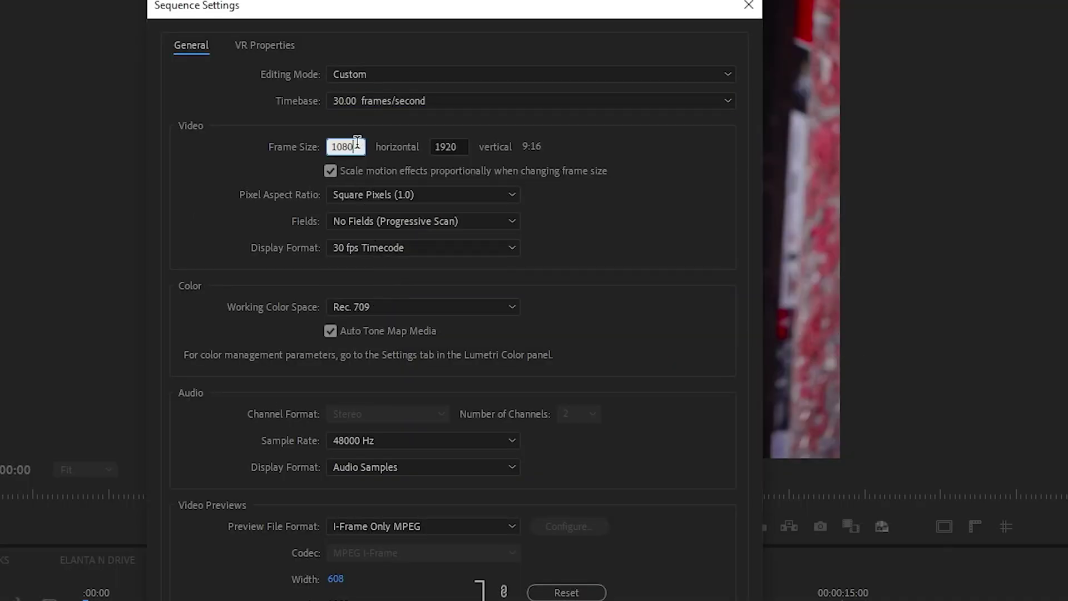
pyautogui.click(291, 146)
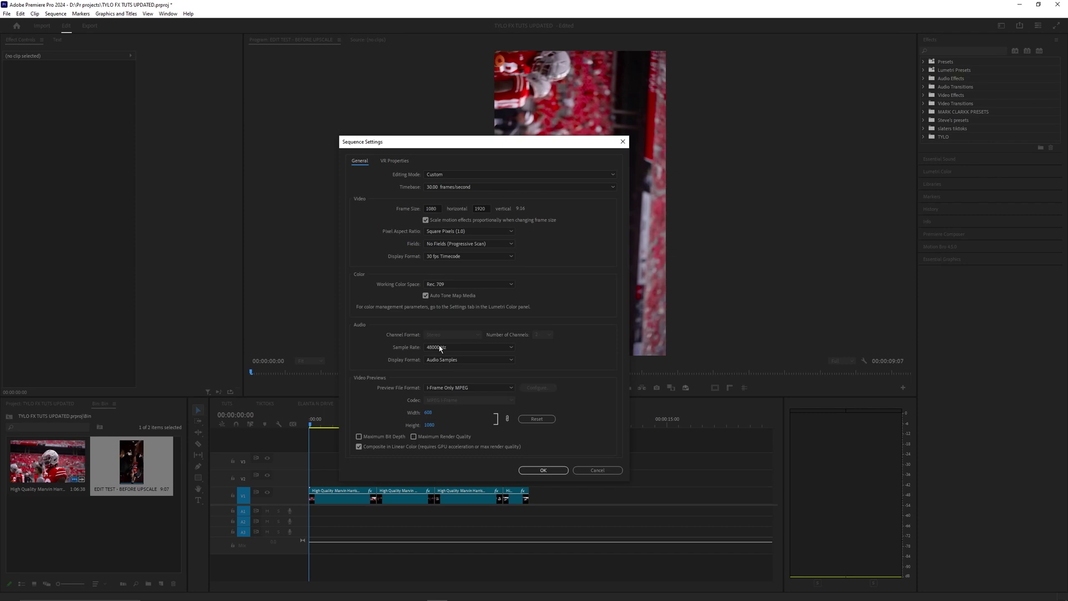
pyautogui.click(543, 470)
# - Select the first clip in the timeline and play the sequence from its start
pyautogui.click(342, 503)
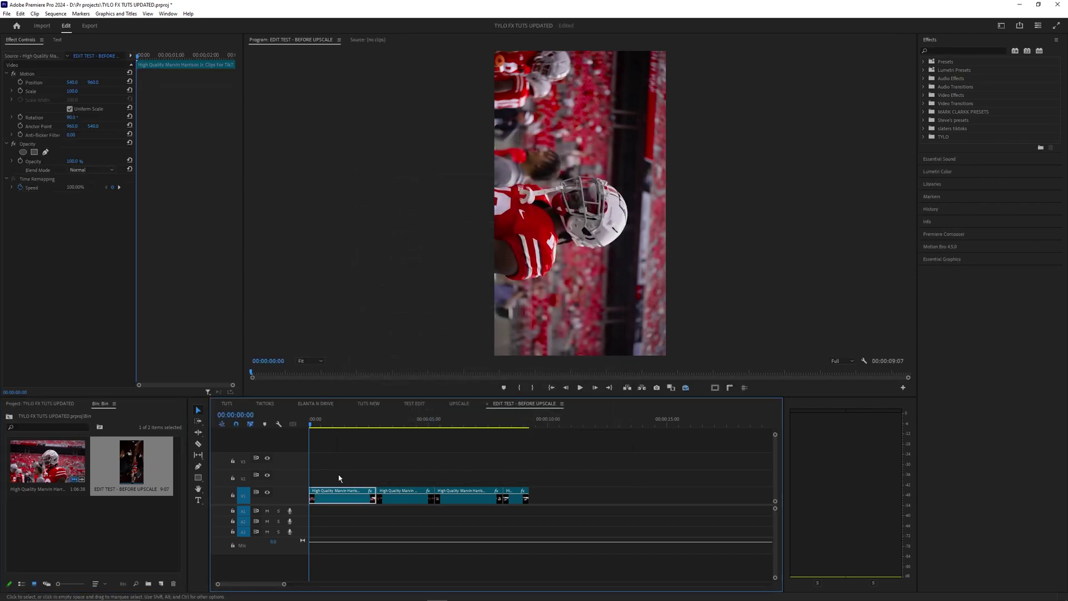
pyautogui.click(340, 474)
pyautogui.moveTo(369, 424); pyautogui.dragTo(320, 445)
pyautogui.click(339, 493)
pyautogui.press('space')
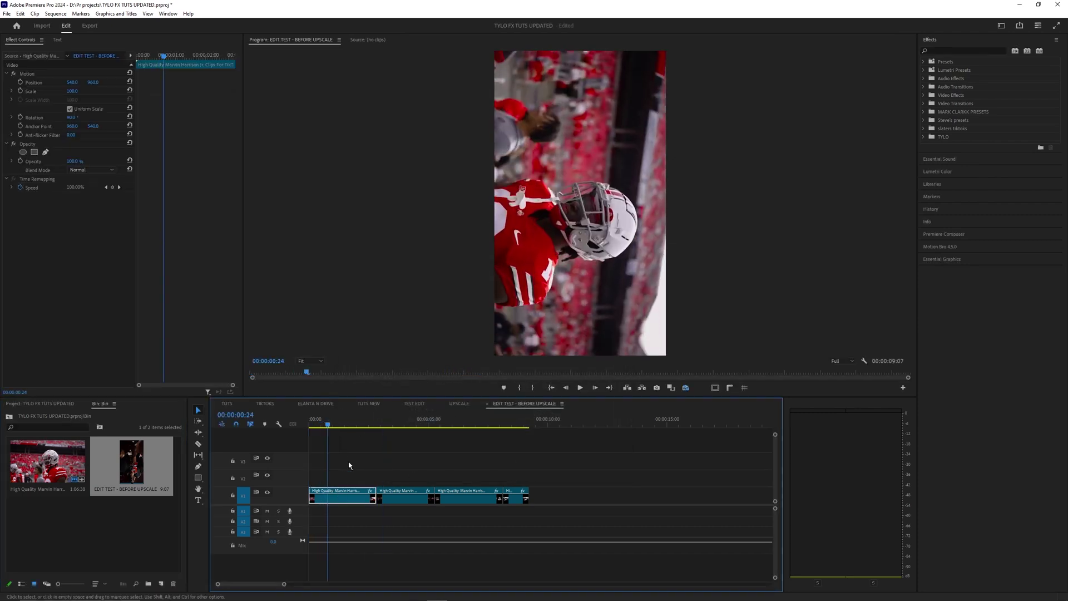
# - Examine the paused frame's jersey and helmet detail up close in the program monitor, and restore the preview zoom to Fit
pyautogui.scroll(4, 556, 225)
pyautogui.scroll(-5, 559, 222)
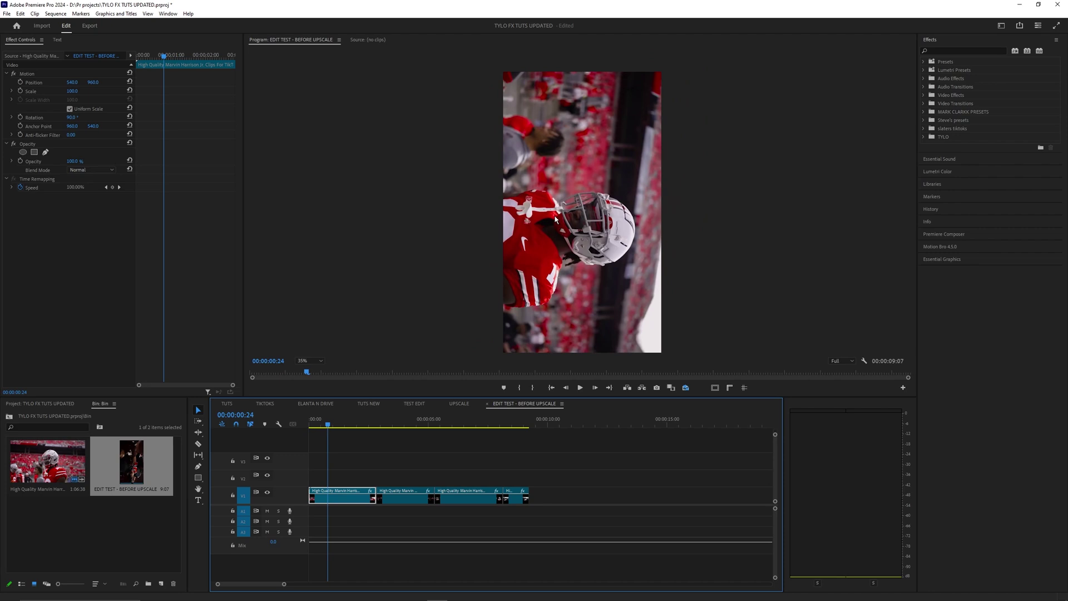
pyautogui.scroll(5, 555, 219)
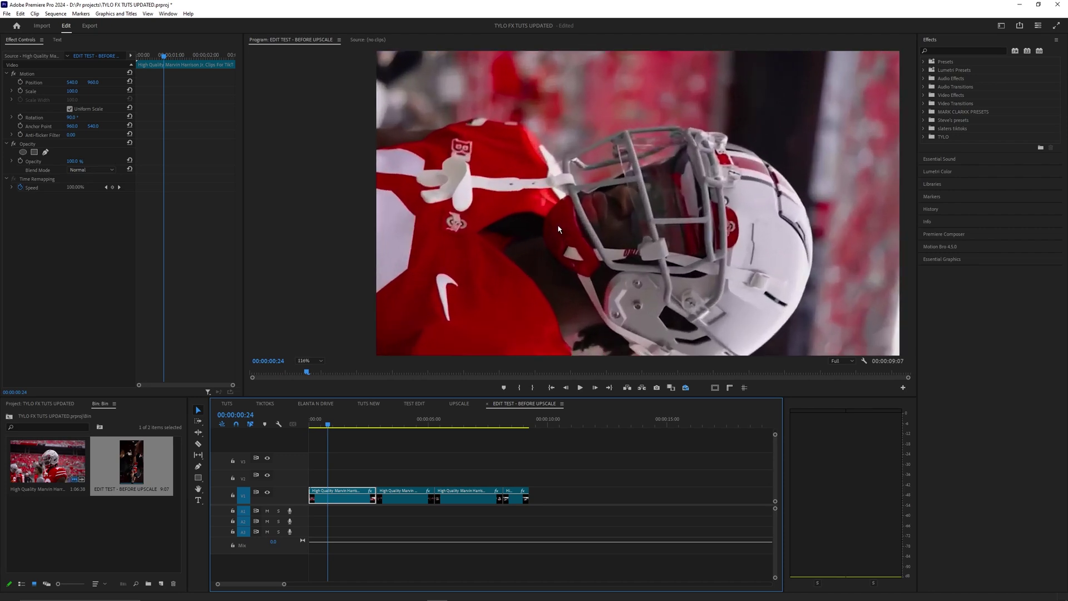
pyautogui.scroll(4, 559, 228)
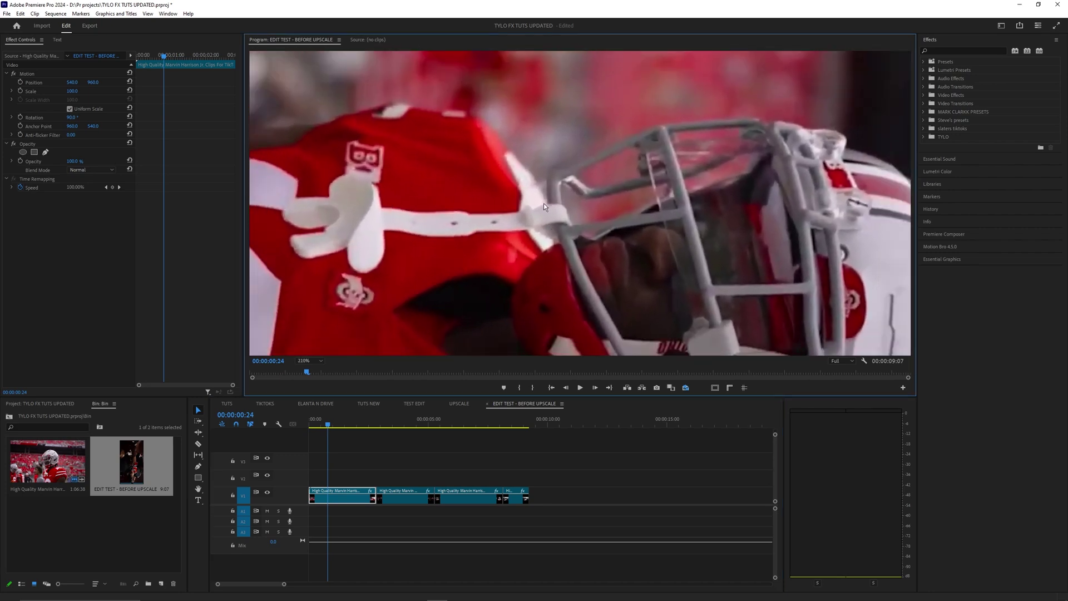
pyautogui.scroll(4, 543, 204)
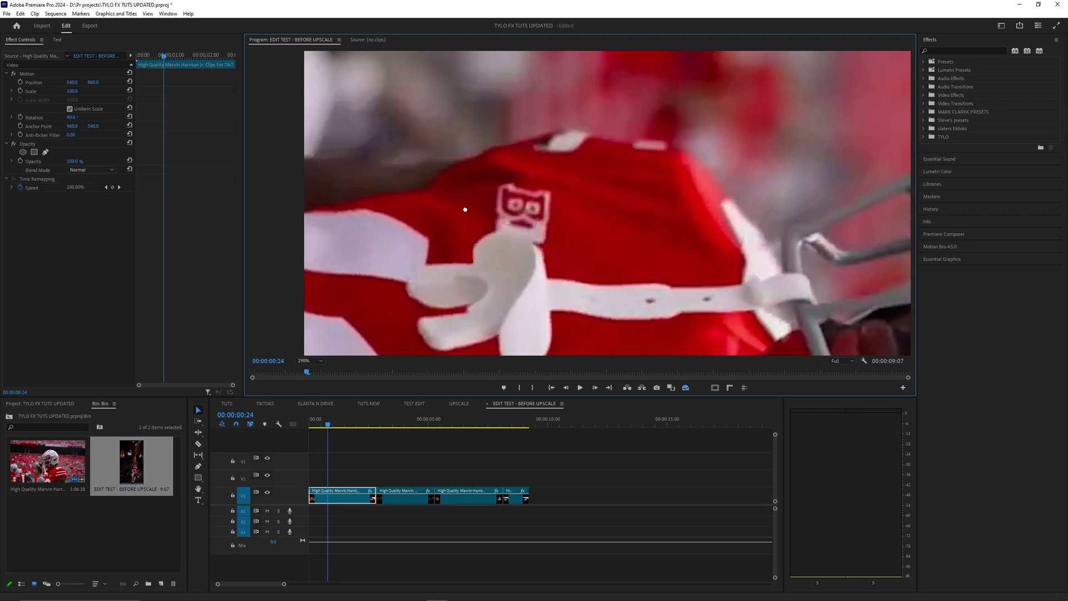
pyautogui.scroll(-4, 556, 250)
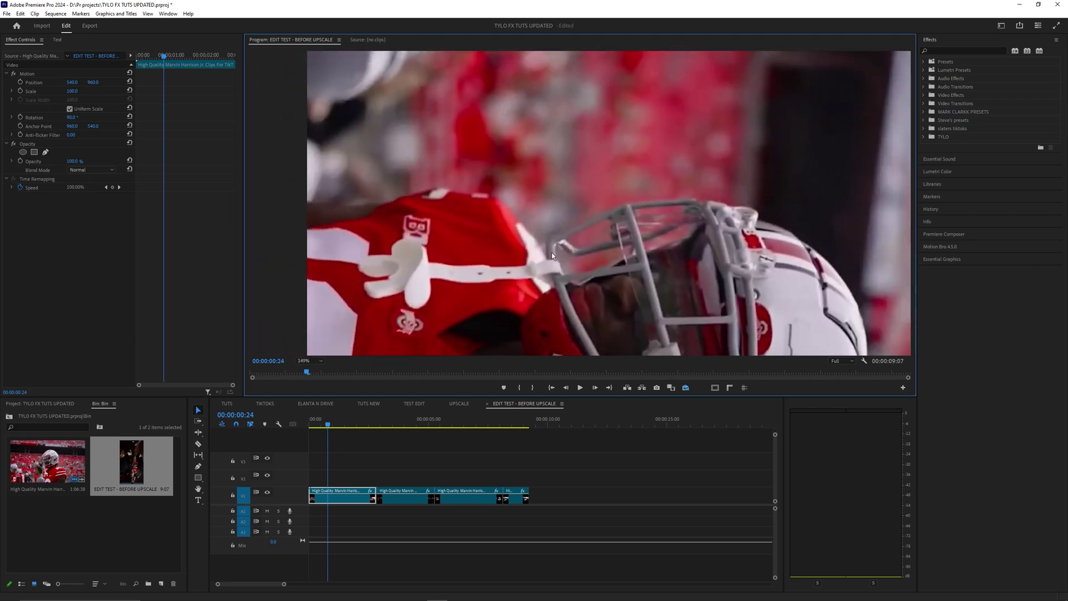
pyautogui.scroll(-3, 556, 250)
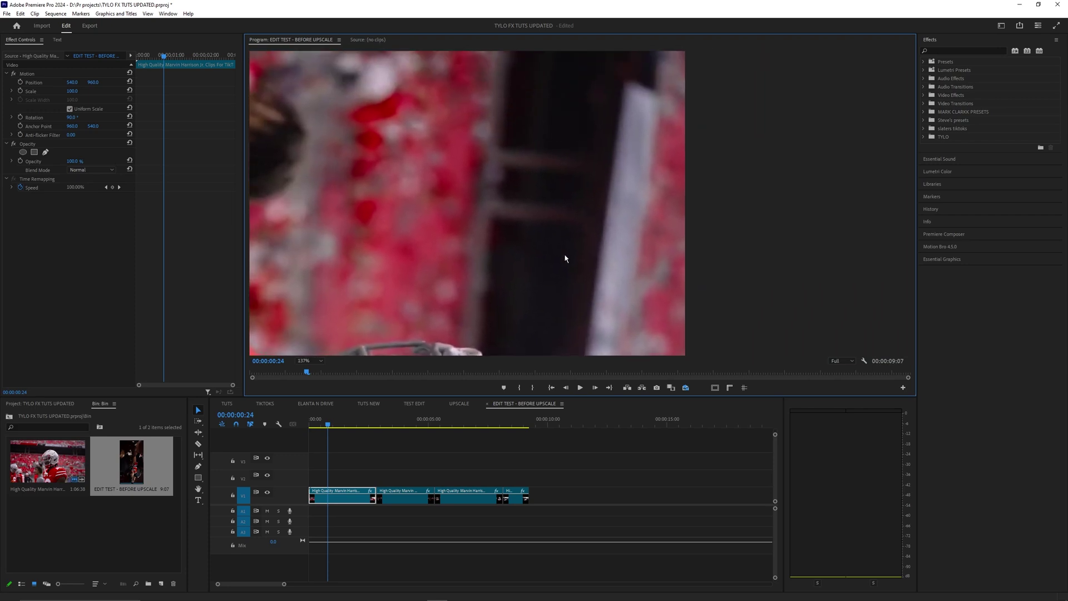
pyautogui.scroll(2, 603, 254)
pyautogui.scroll(-4, 608, 253)
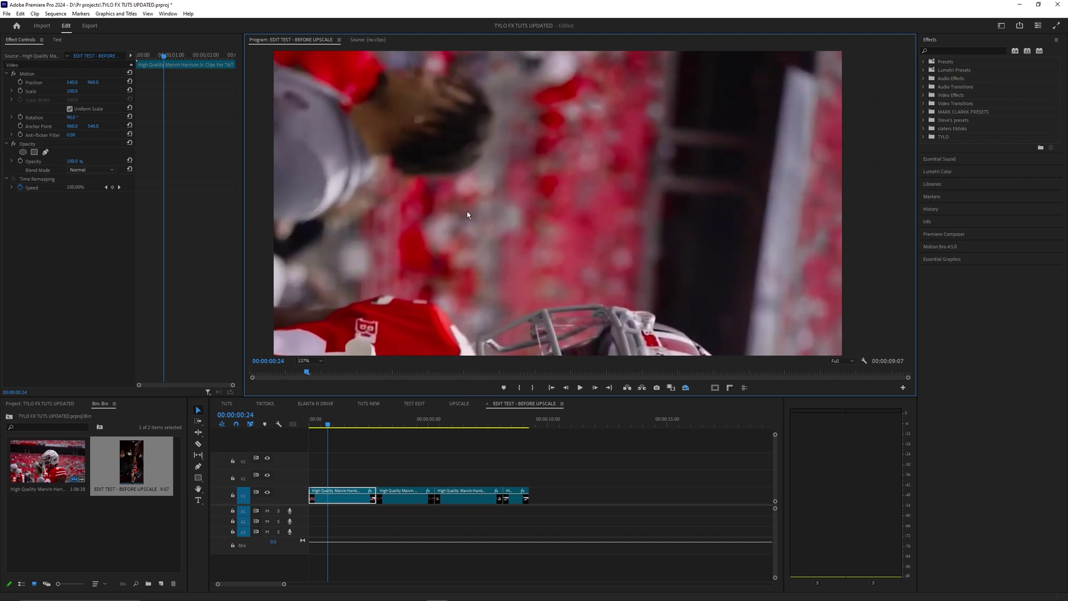
pyautogui.scroll(-3, 467, 214)
pyautogui.click(310, 361)
pyautogui.click(309, 371)
pyautogui.click(394, 466)
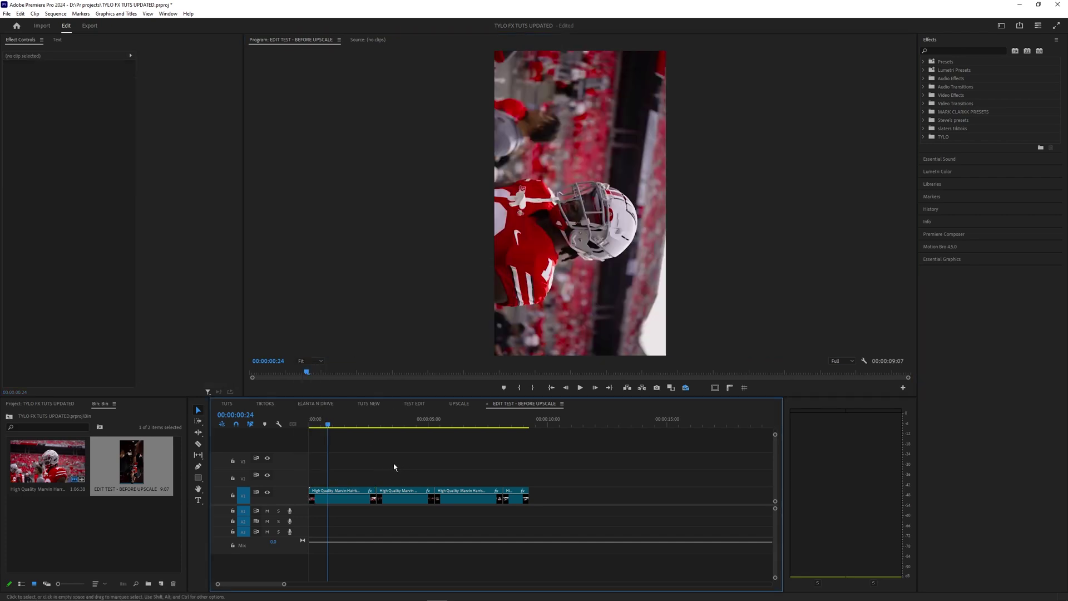
# - Return the playhead to the sequence start and check how the first clip's Motion bounds fill the frame
pyautogui.moveTo(565, 461); pyautogui.dragTo(310, 508)
pyautogui.moveTo(330, 424); pyautogui.dragTo(309, 445)
pyautogui.click(383, 459)
pyautogui.click(340, 494)
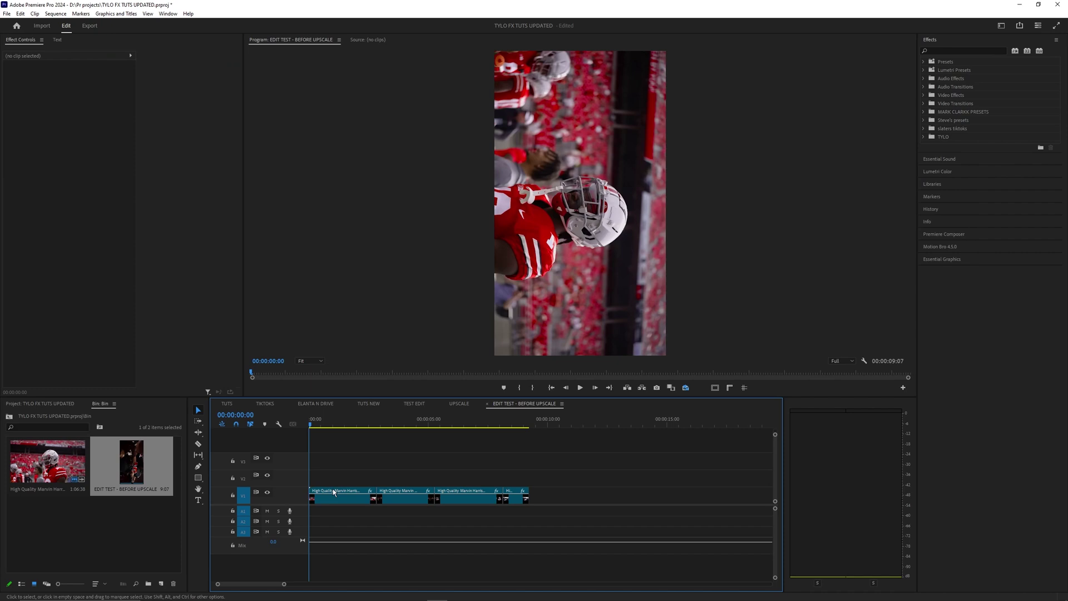
pyautogui.click(26, 74)
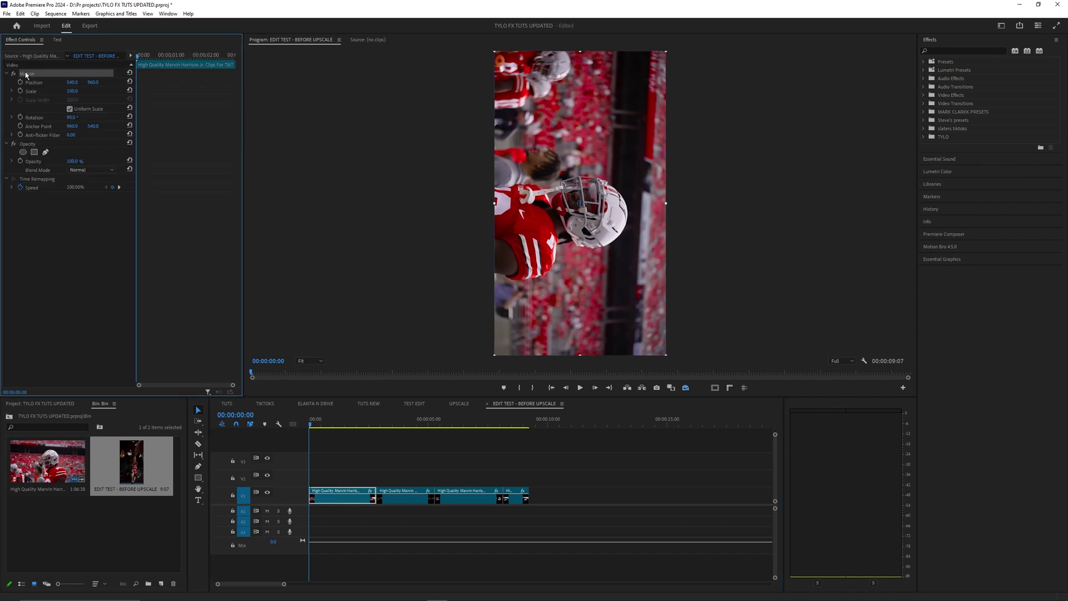
pyautogui.click(362, 479)
pyautogui.moveTo(560, 463); pyautogui.dragTo(319, 493)
pyautogui.click(367, 457)
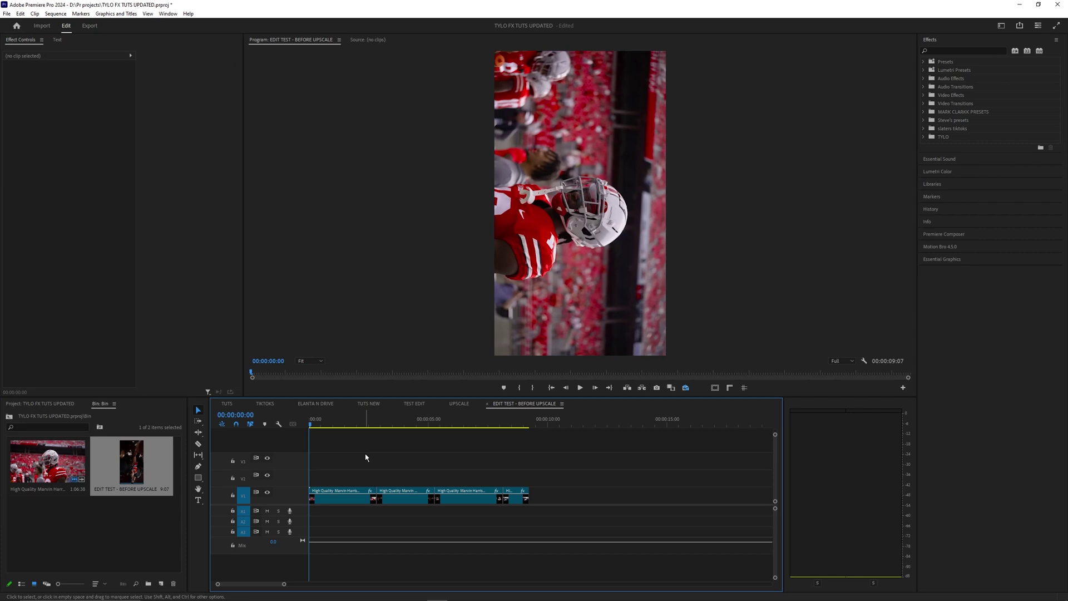
# - Export the sequence as EDIT TEST - BEFORE UPSCALE.mp4 in H.264 with CBR encoding at a 15 Mbps target bitrate
pyautogui.hotkey('ctrl', 'm')
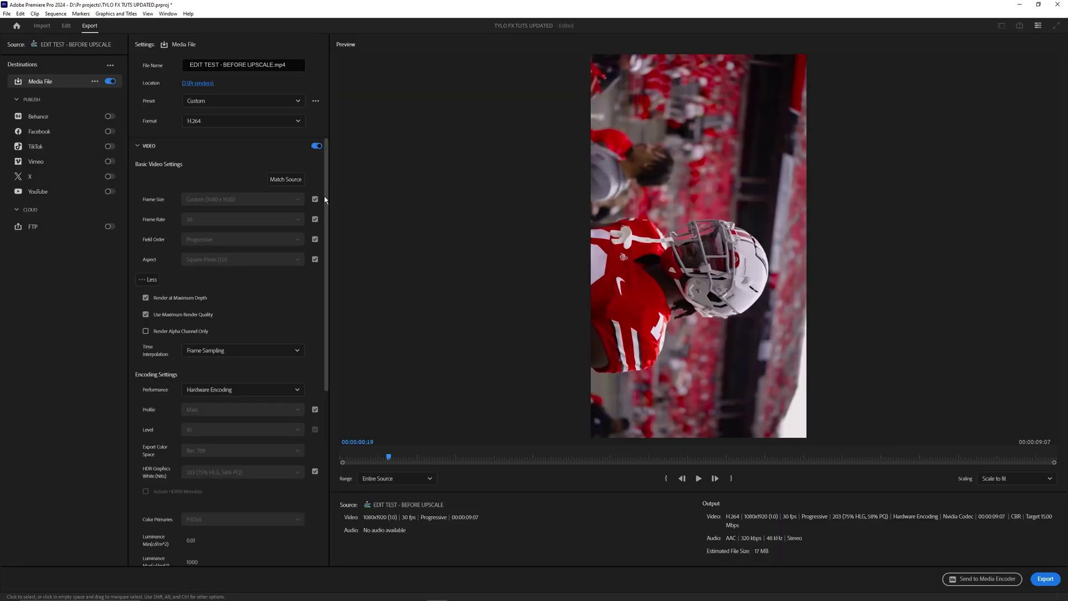
pyautogui.moveTo(326, 199); pyautogui.dragTo(332, 372)
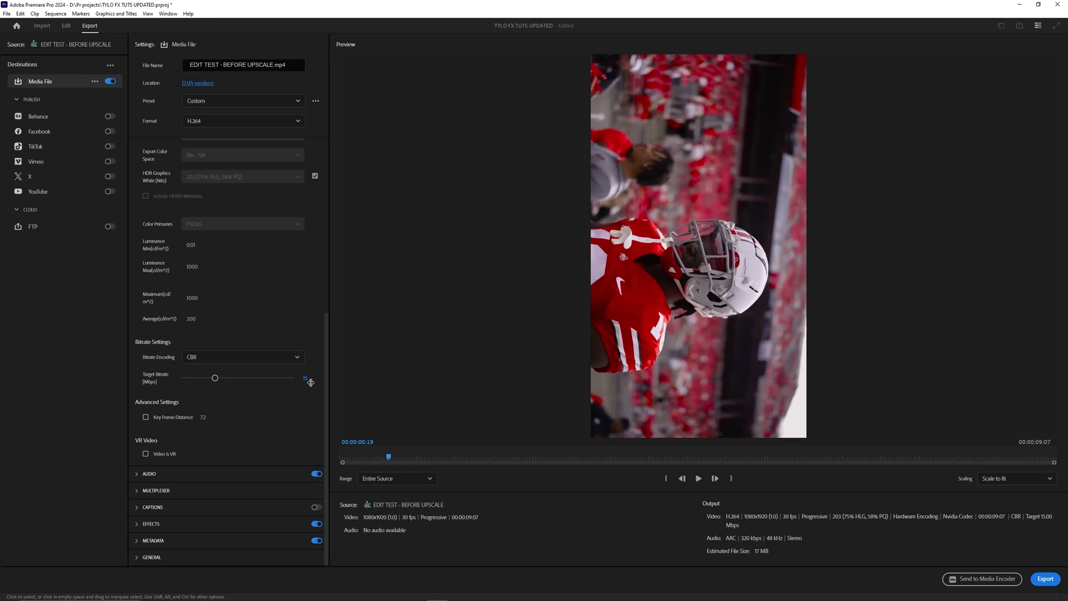
pyautogui.moveTo(325, 375); pyautogui.dragTo(353, 180)
pyautogui.click(1046, 580)
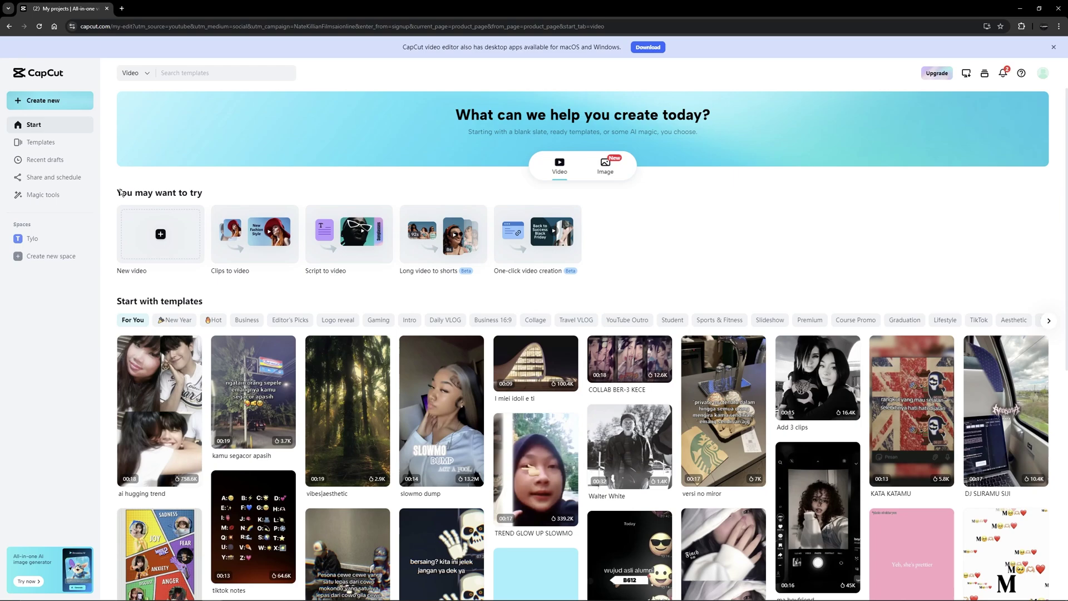
# - Switch to CapCut online, upscale the rendered video 2x (2160 x 3840) with the video upscaler magic tool, and export the result
pyautogui.click(44, 195)
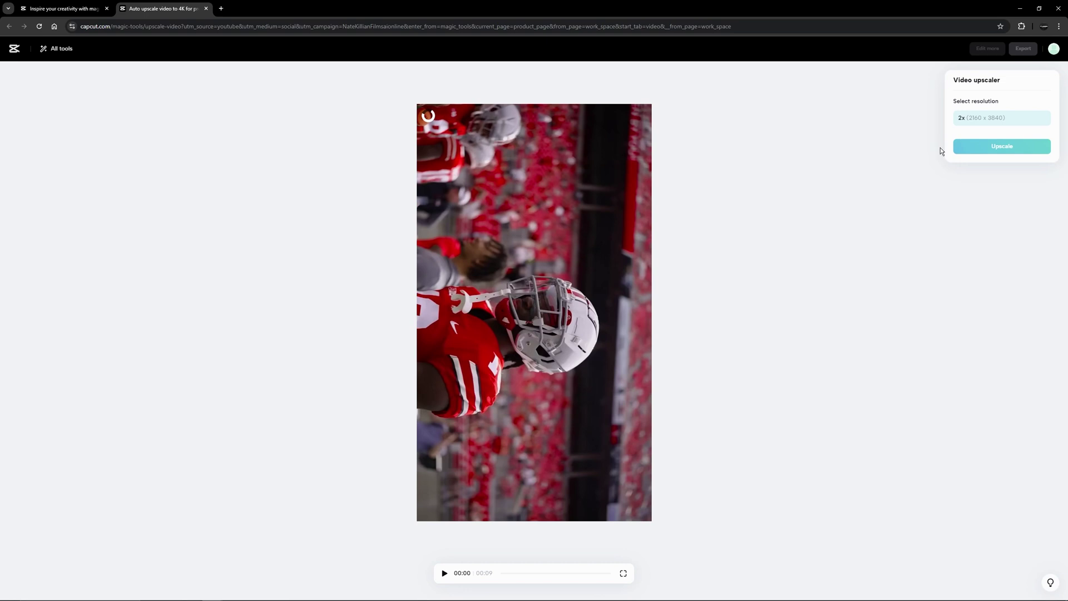
pyautogui.click(990, 147)
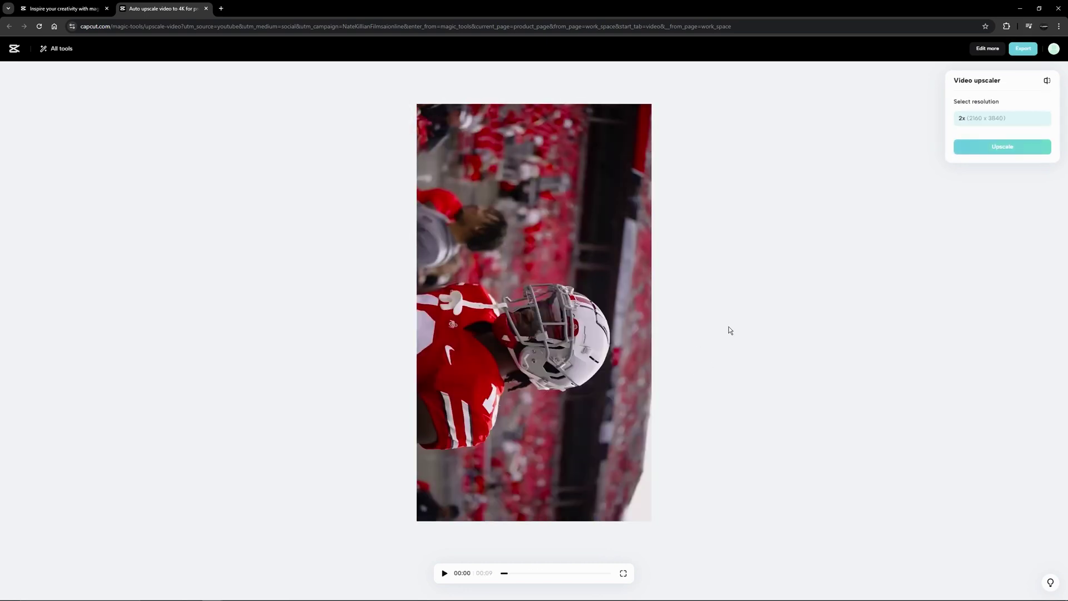
pyautogui.click(1023, 48)
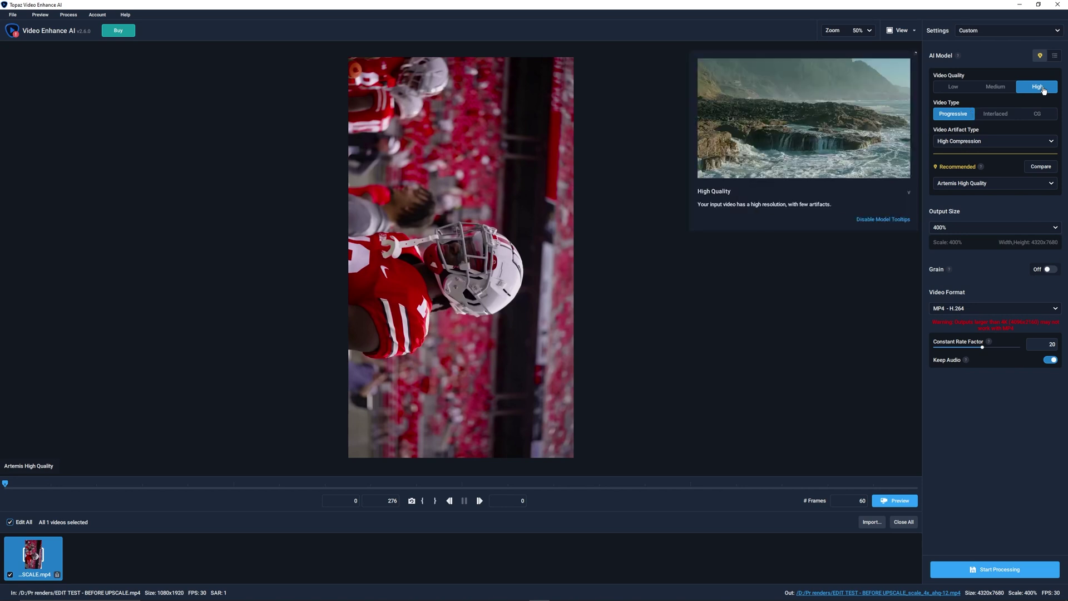
# - Switch to Topaz Video Enhance AI and try output sizes of 200% and 400% for the rendered video, finishing on 400%
pyautogui.moveTo(954, 118)
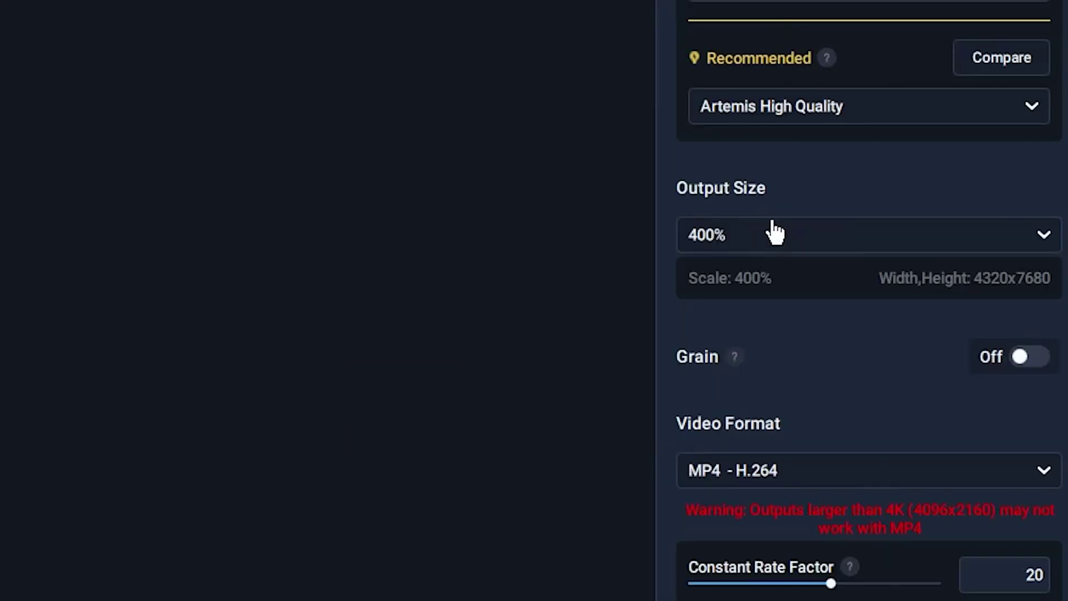
pyautogui.click(957, 227)
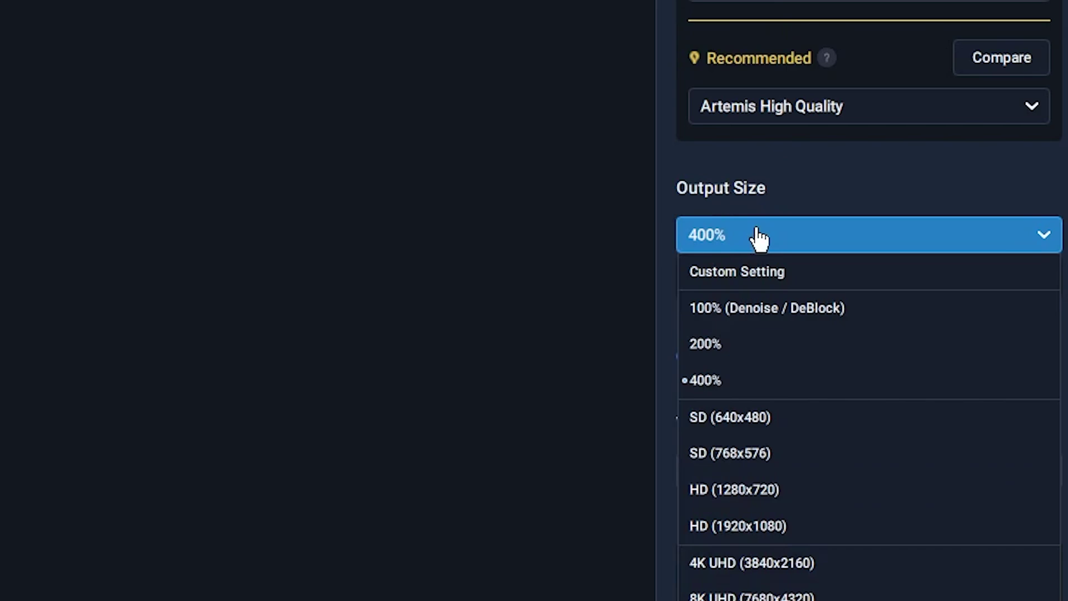
pyautogui.click(957, 276)
pyautogui.click(762, 243)
pyautogui.click(961, 277)
pyautogui.click(957, 227)
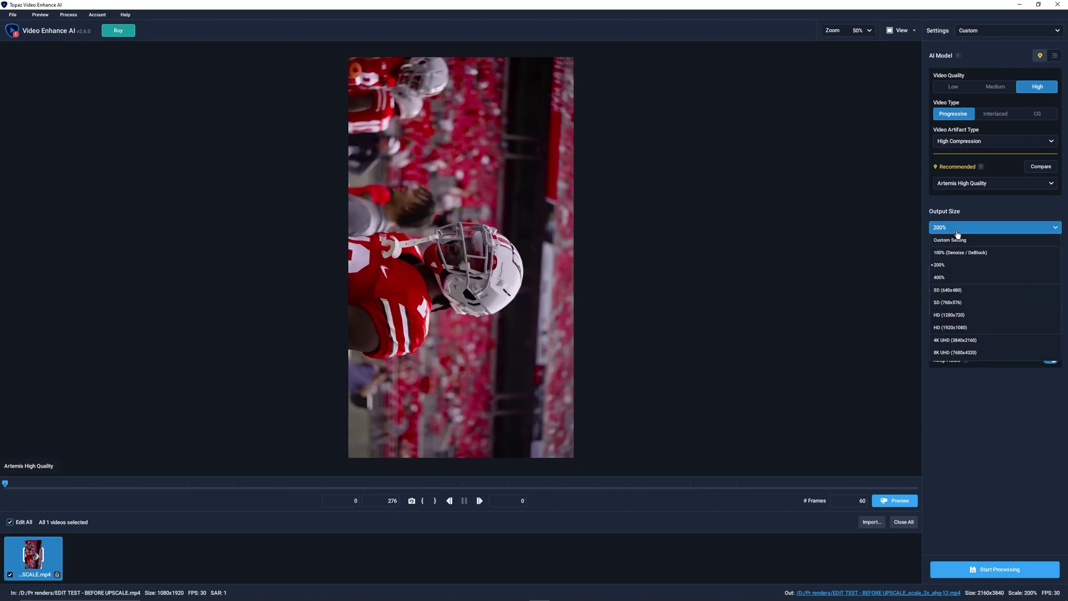
pyautogui.click(958, 265)
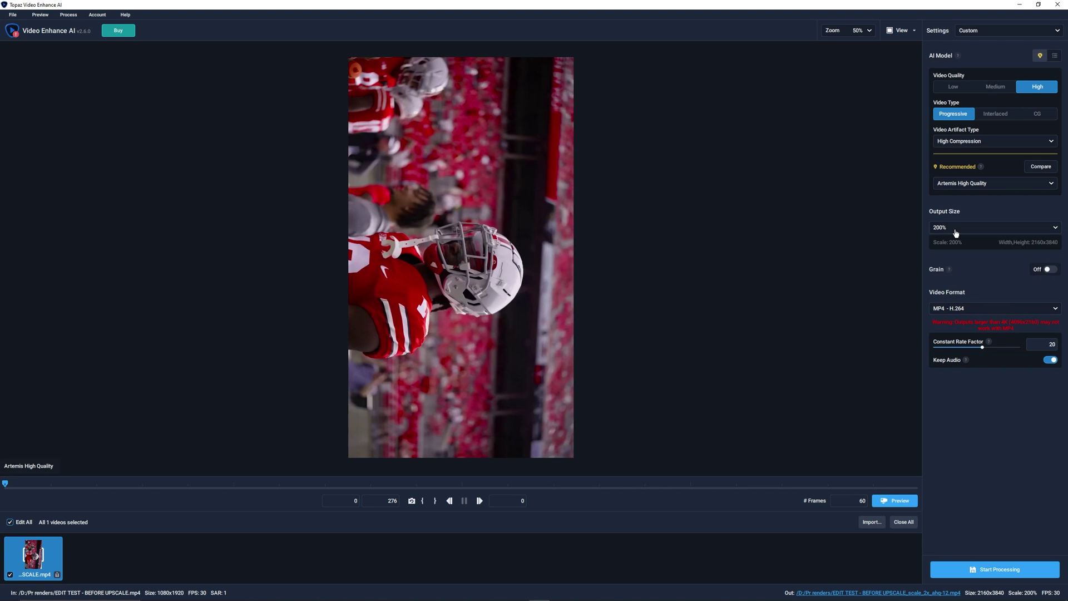
pyautogui.click(956, 232)
pyautogui.click(958, 277)
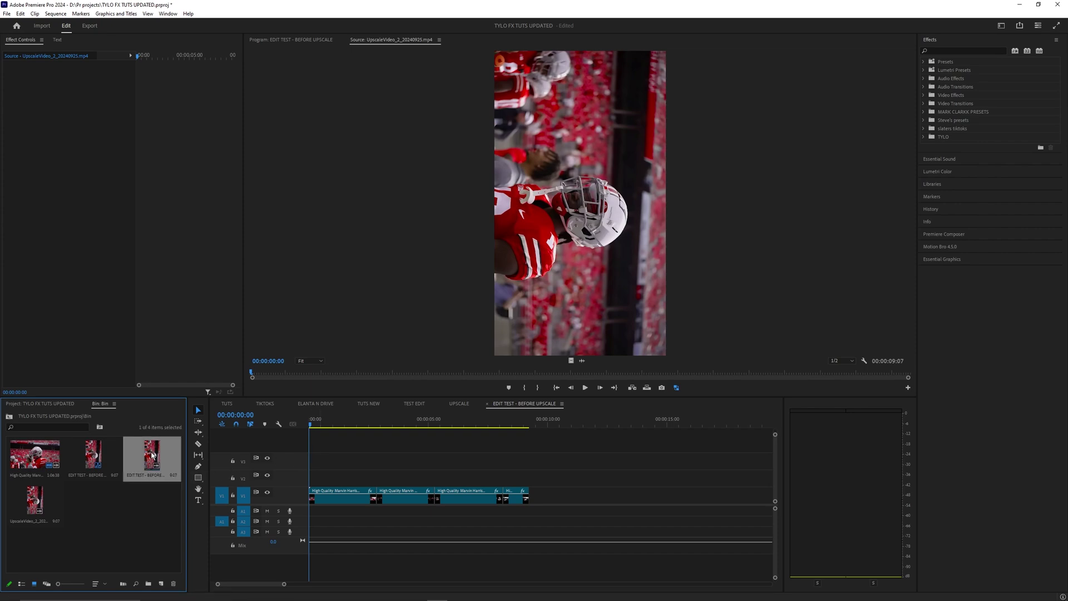
# - Switch to Premiere Pro and place UpscaleVideo_2_20240925.mp4 at the sequence start on the video track above the original clips, keeping it selected
pyautogui.moveTo(35, 503); pyautogui.dragTo(300, 488)
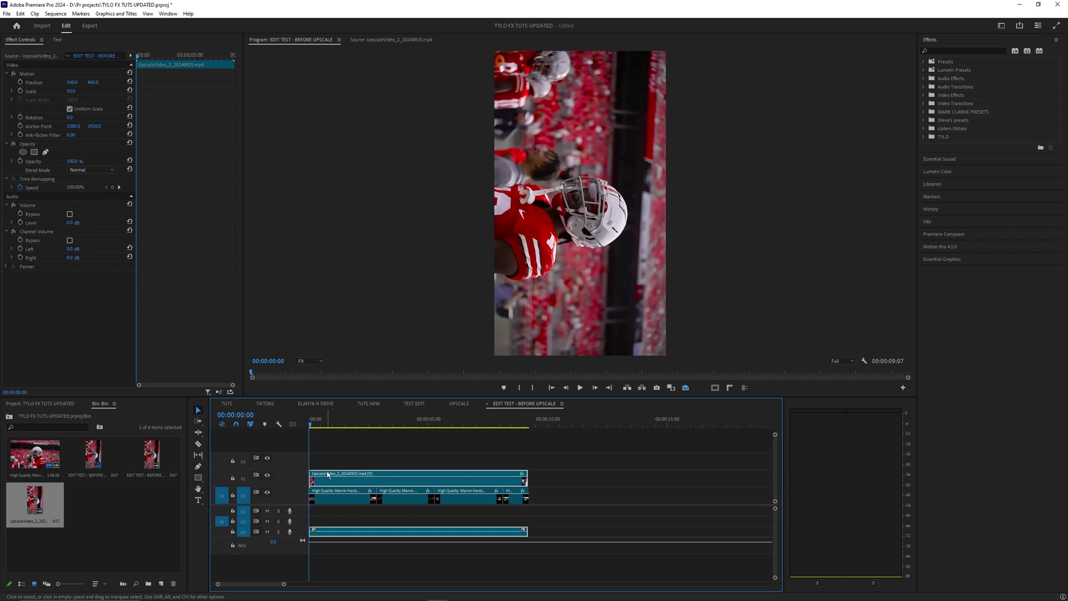
pyautogui.click(326, 465)
pyautogui.click(325, 476)
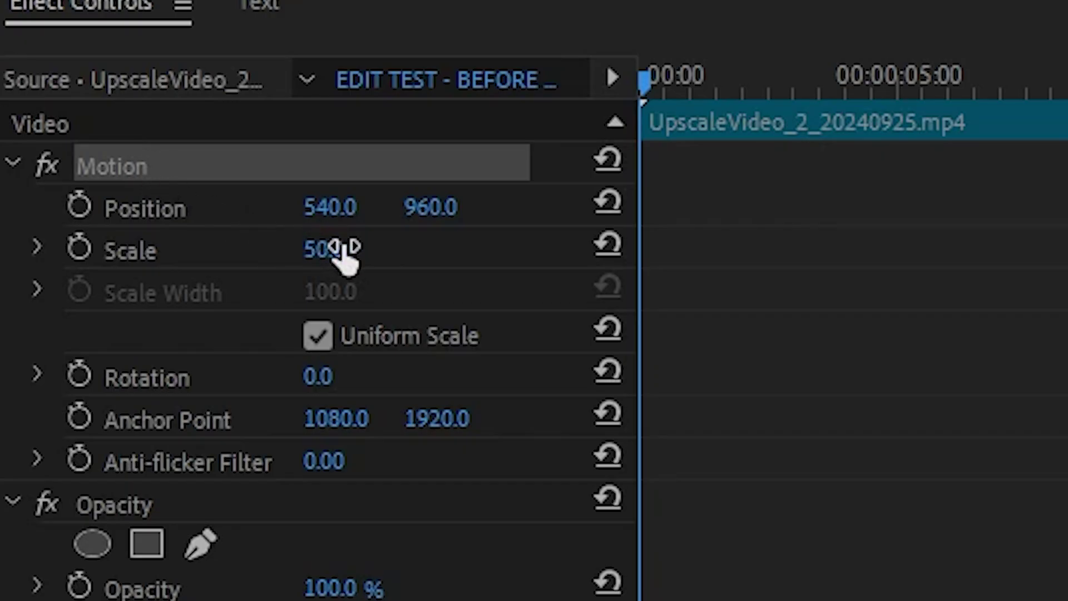
# - Try a scale of 100 on the upscaled clip, and undo the scale change
pyautogui.click(345, 250)
pyautogui.write('100')
pyautogui.press('Return')
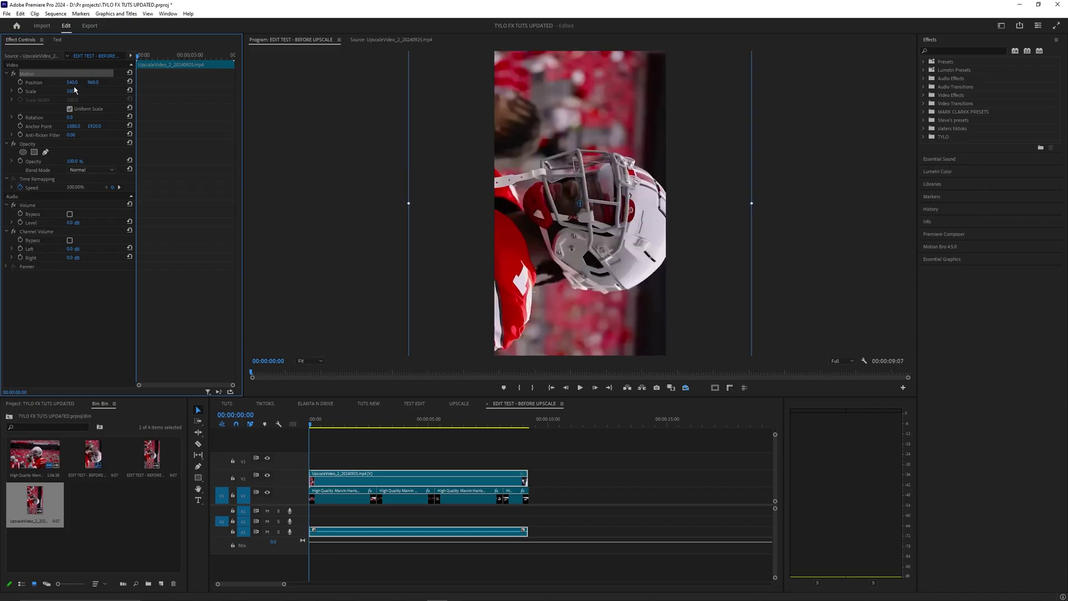
pyautogui.scroll(-4, 558, 226)
pyautogui.scroll(3, 557, 227)
pyautogui.hotkey('ctrl', 'z')
# - Examine the jersey logo up close, disabling and enabling UpscaleVideo_2_20240925.mp4 to compare it with the original clips
pyautogui.scroll(-1, 548, 230)
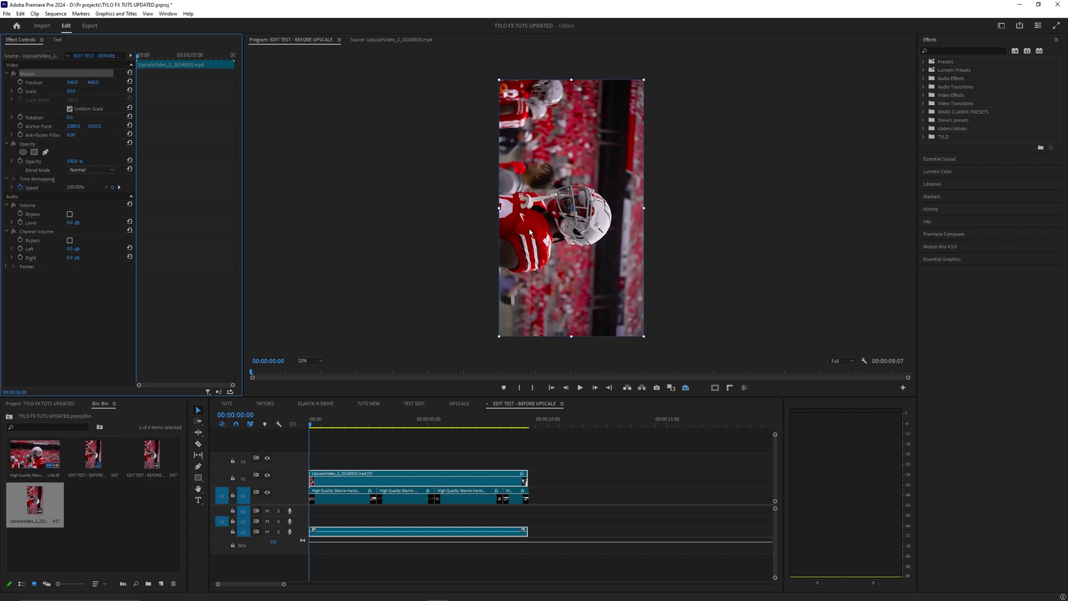
pyautogui.scroll(3, 532, 226)
pyautogui.scroll(6, 565, 201)
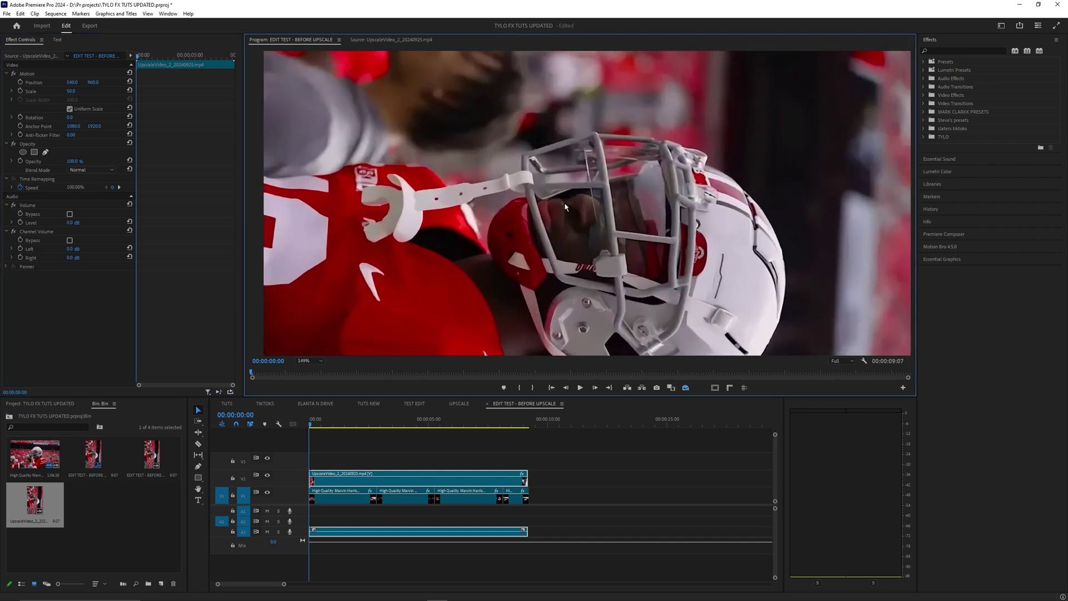
pyautogui.scroll(1, 573, 215)
pyautogui.moveTo(570, 214); pyautogui.dragTo(617, 265)
pyautogui.moveTo(492, 245); pyautogui.dragTo(563, 233)
pyautogui.scroll(-3, 563, 232)
pyautogui.scroll(1, 563, 232)
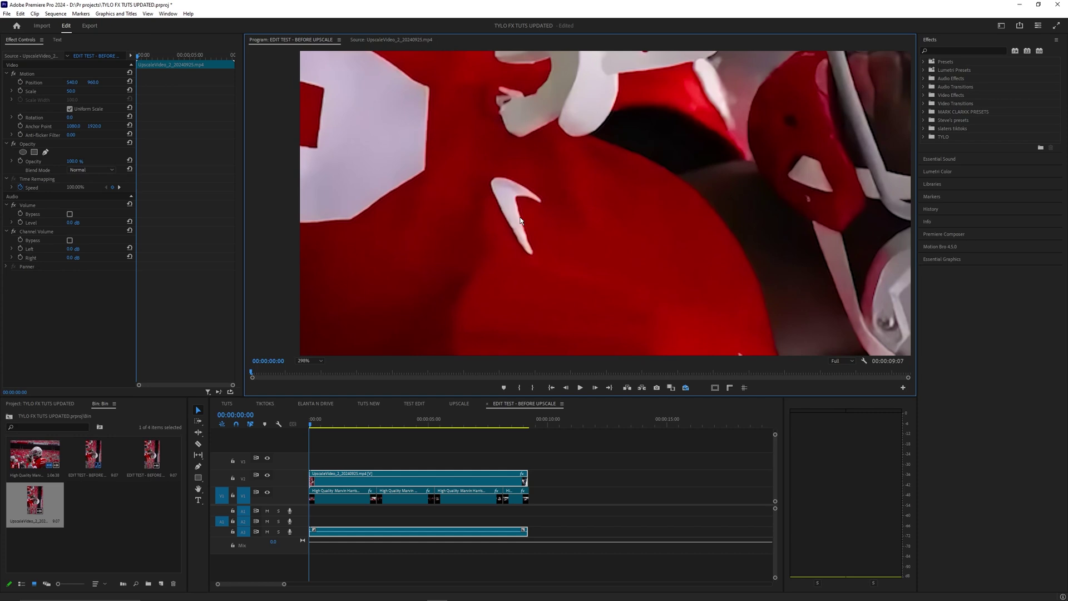
pyautogui.click(367, 441)
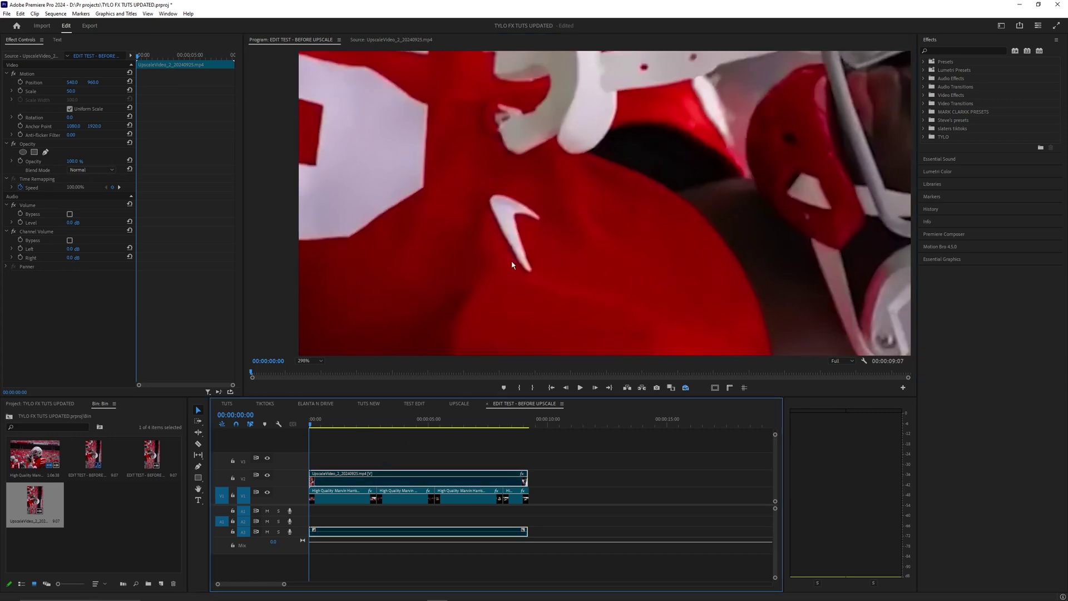
pyautogui.moveTo(504, 226); pyautogui.dragTo(526, 218)
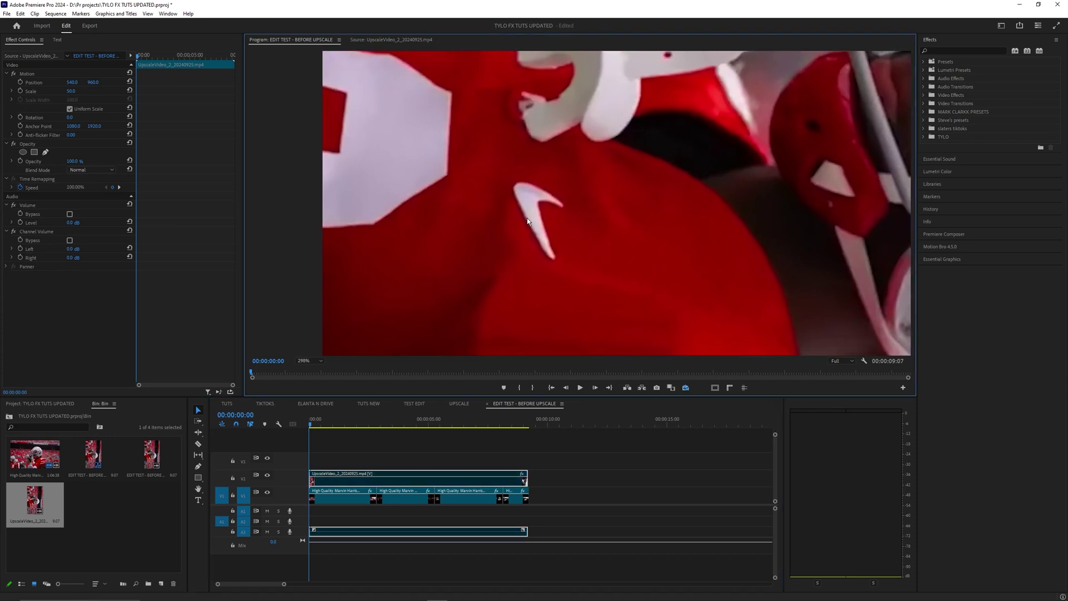
pyautogui.hotkey('shift', 'e')
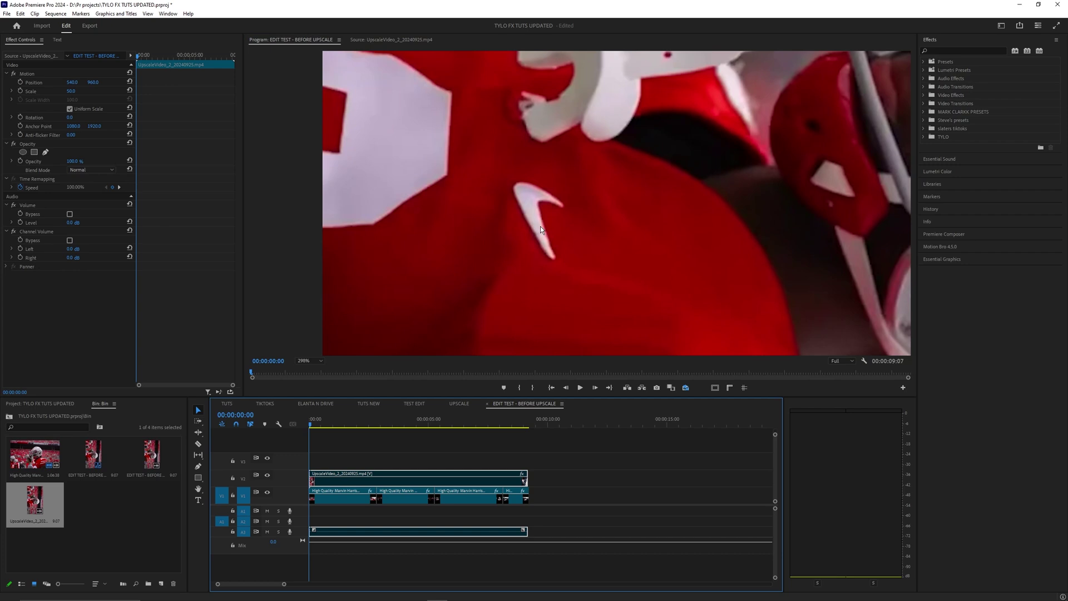
# - Compare the helmet and face mask detail up close with the upscaled clip enabled and disabled, leaving it enabled
pyautogui.scroll(-5, 540, 226)
pyautogui.scroll(5, 554, 273)
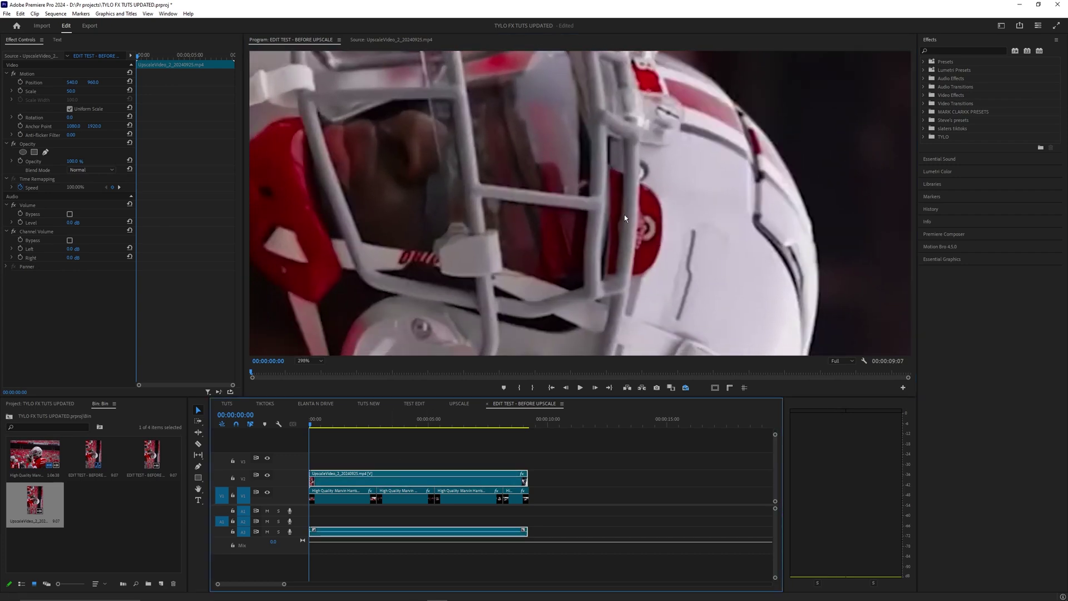
pyautogui.scroll(2, 473, 222)
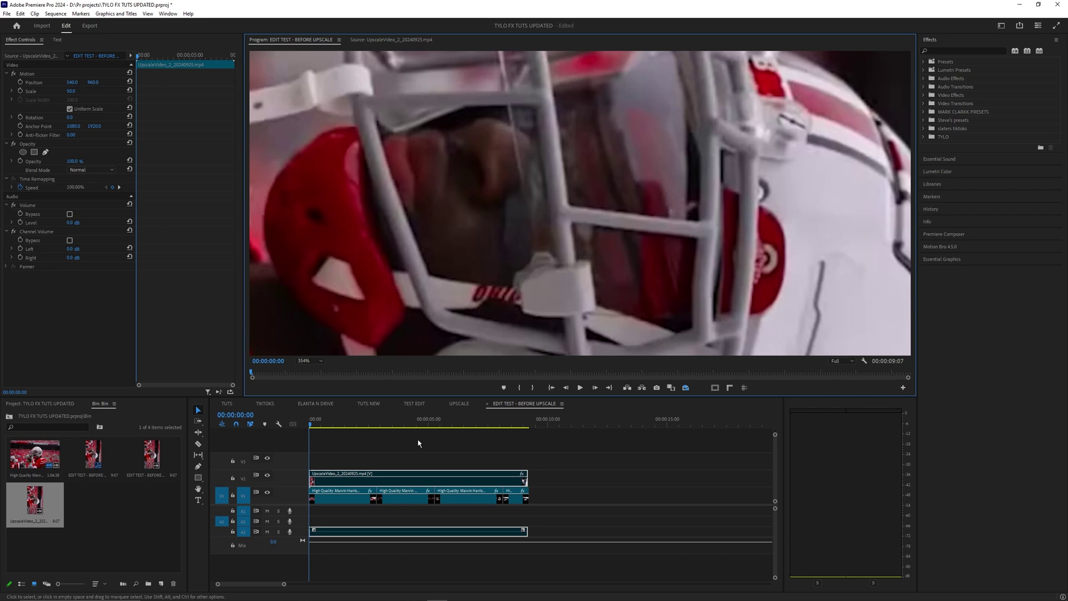
pyautogui.click(355, 482)
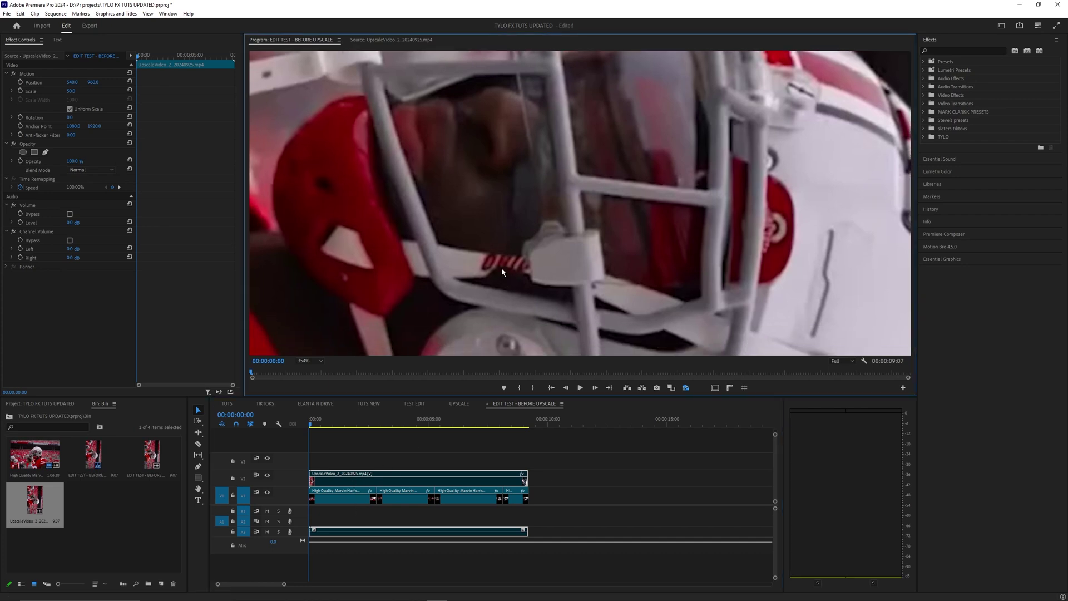
pyautogui.moveTo(356, 453); pyautogui.dragTo(342, 480)
pyautogui.hotkey('shift', 'e')
pyautogui.hotkey('shift', 'e')
pyautogui.hotkey('shift', 'e')
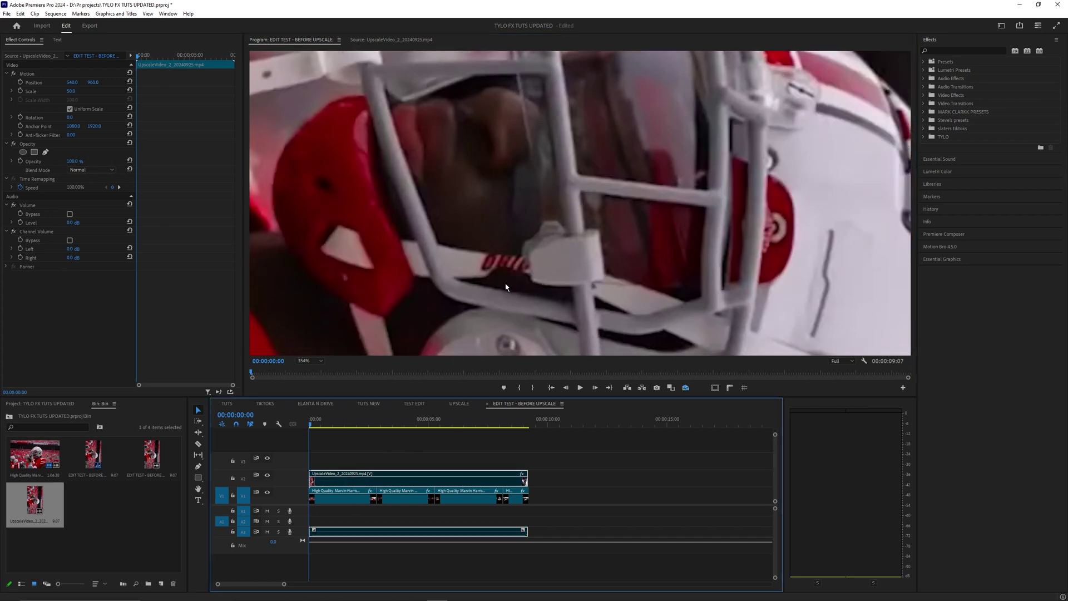
pyautogui.scroll(-8, 495, 286)
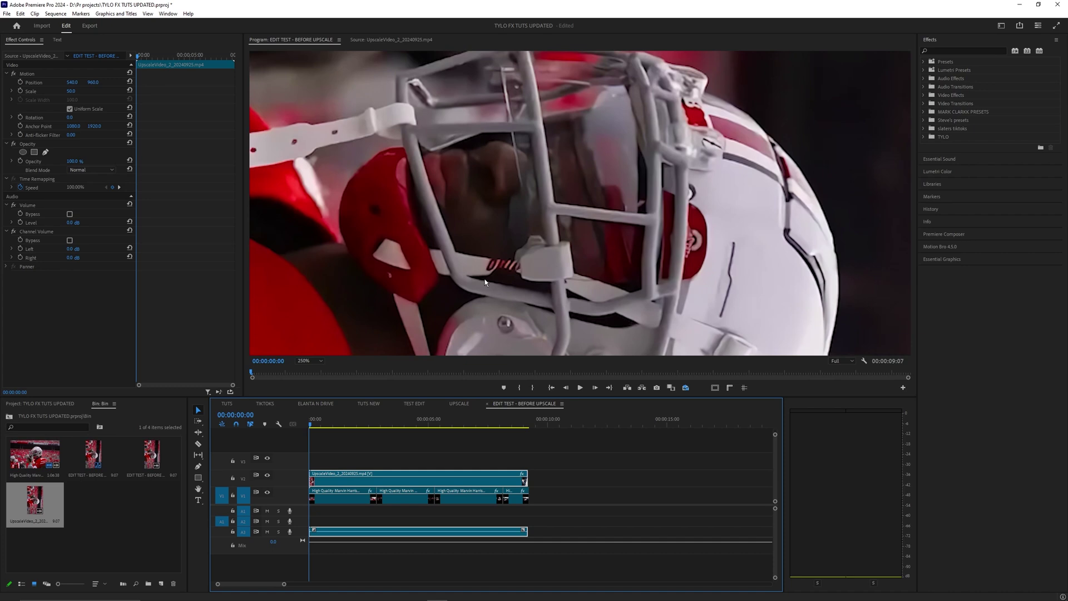
pyautogui.scroll(-5, 481, 286)
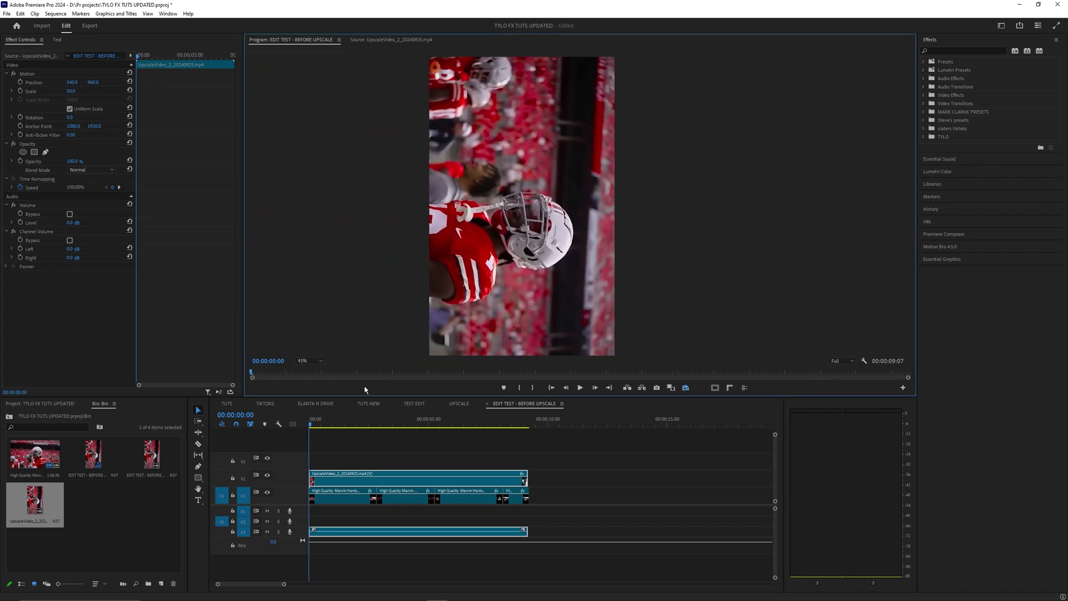
# - Place the Topaz 4x upscaled video at the sequence start on the track above UpscaleVideo_2_20240925.mp4 and inspect its detail
pyautogui.click(315, 362)
pyautogui.click(307, 369)
pyautogui.moveTo(151, 456); pyautogui.dragTo(328, 462)
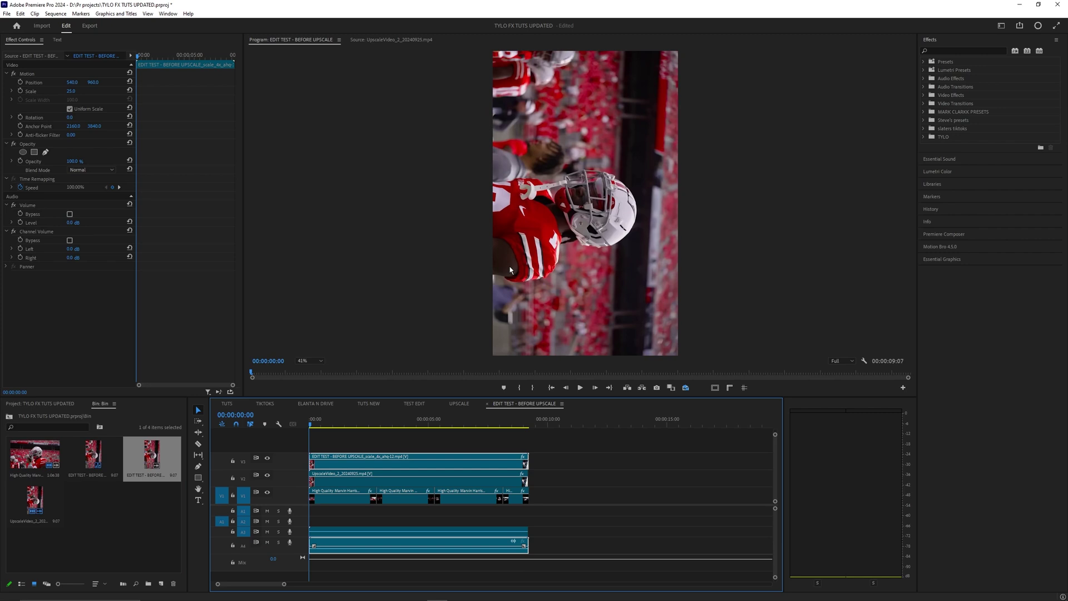
pyautogui.scroll(6, 581, 224)
pyautogui.scroll(4, 500, 299)
pyautogui.moveTo(580, 224); pyautogui.dragTo(501, 251)
pyautogui.scroll(3, 501, 251)
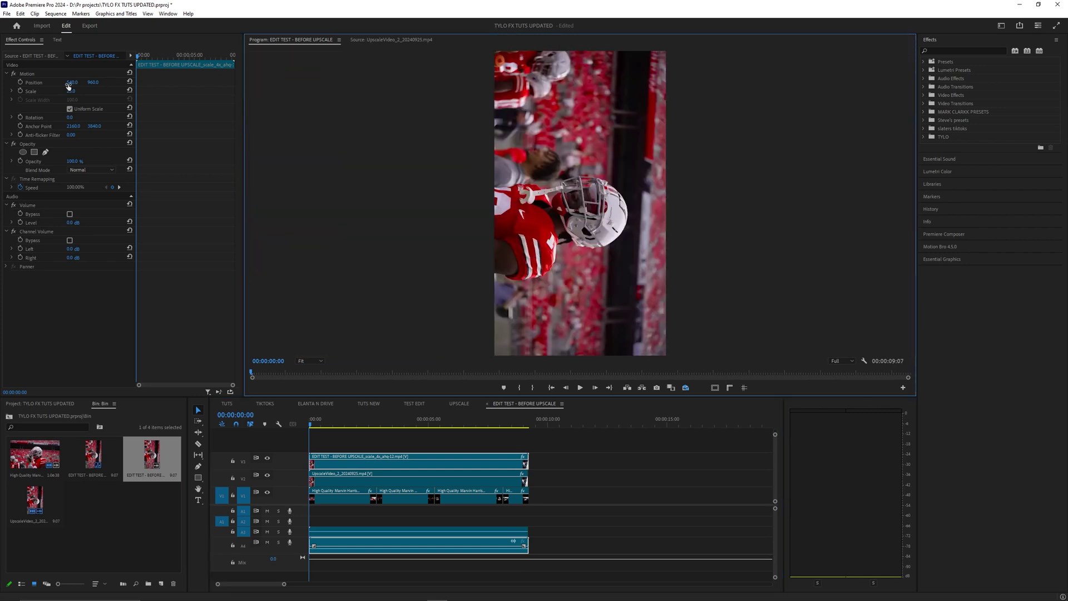
# - Try a scale of 100 on the Topaz 4x upscaled clip, and undo the scale change
pyautogui.click(33, 74)
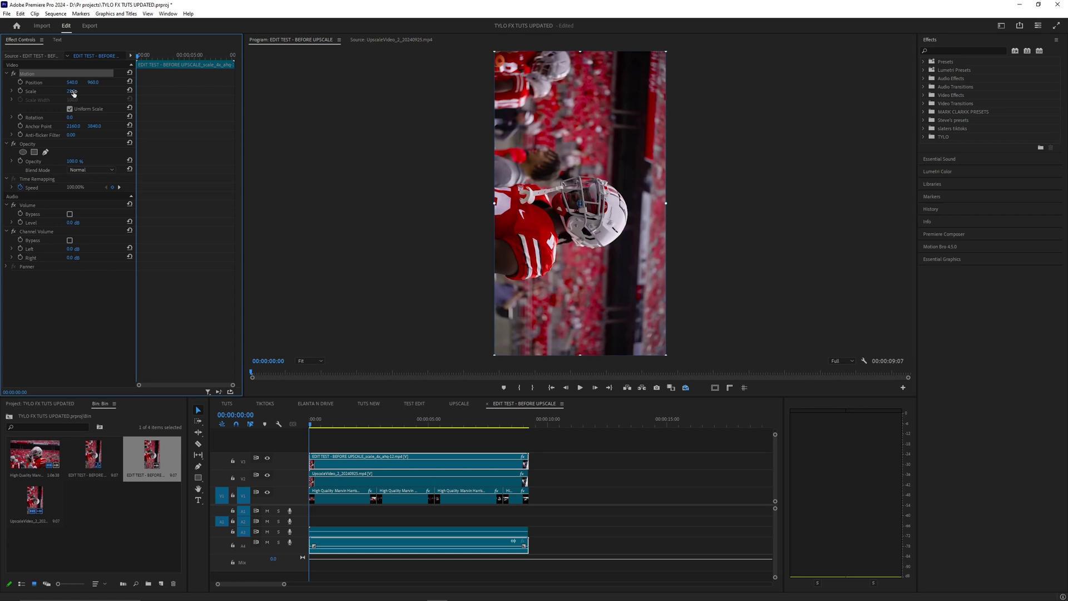
pyautogui.click(70, 91)
pyautogui.write('100')
pyautogui.press('Return')
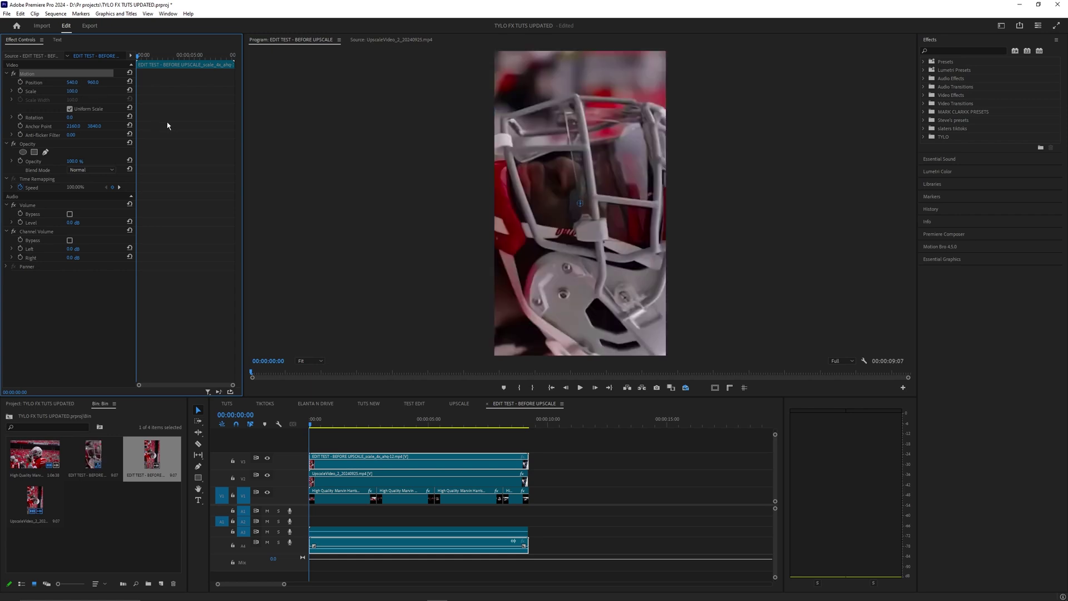
pyautogui.hotkey('ctrl', 'z')
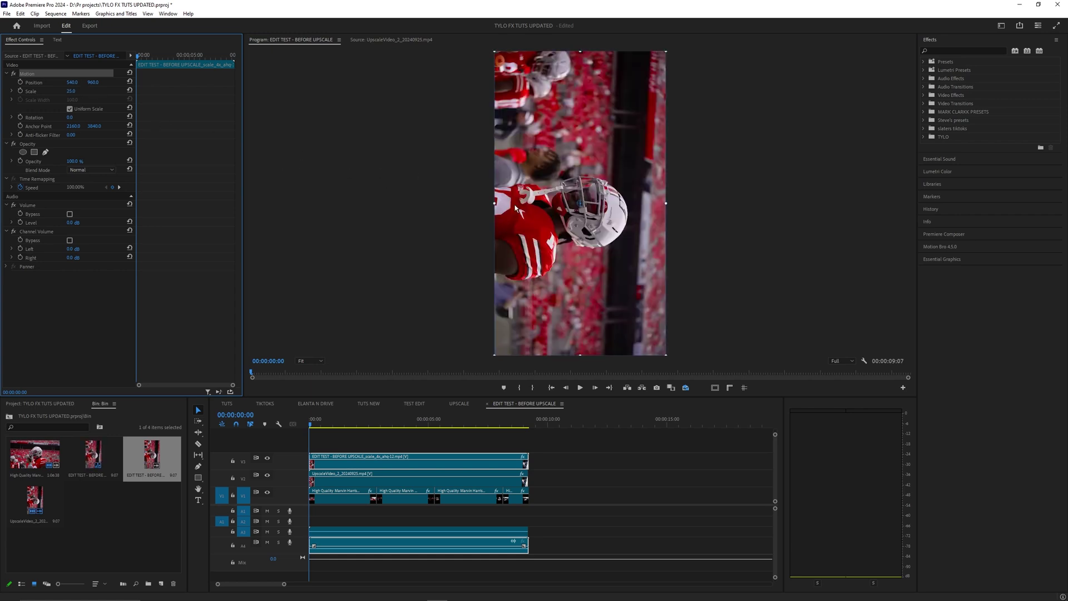
# - Compare the helmet detail up close between the Topaz 4x clip and the original footage by disabling and enabling the upscaled clips
pyautogui.scroll(6, 549, 210)
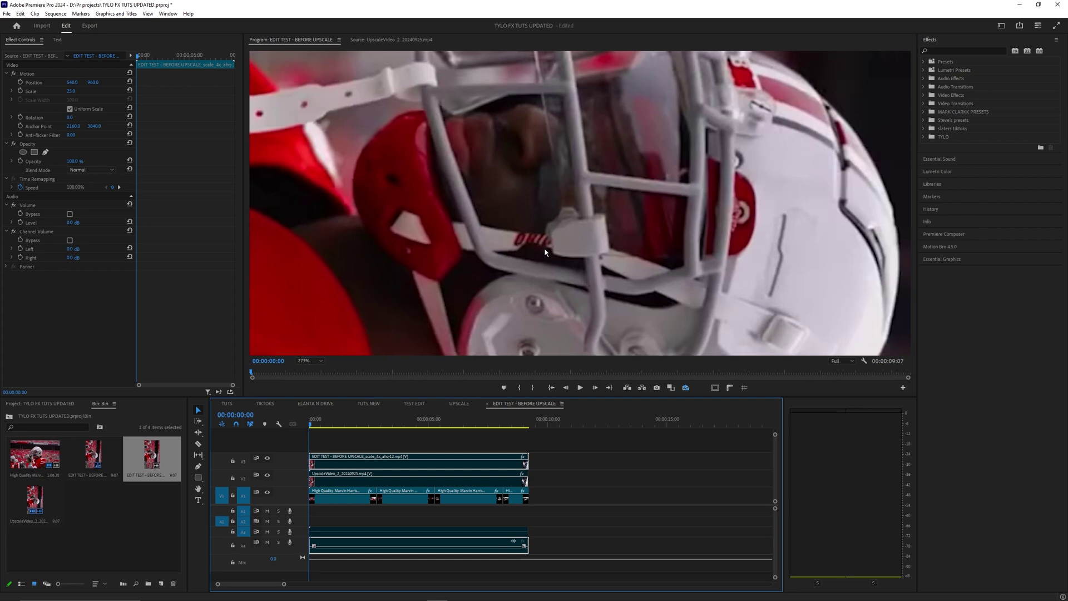
pyautogui.scroll(5, 540, 244)
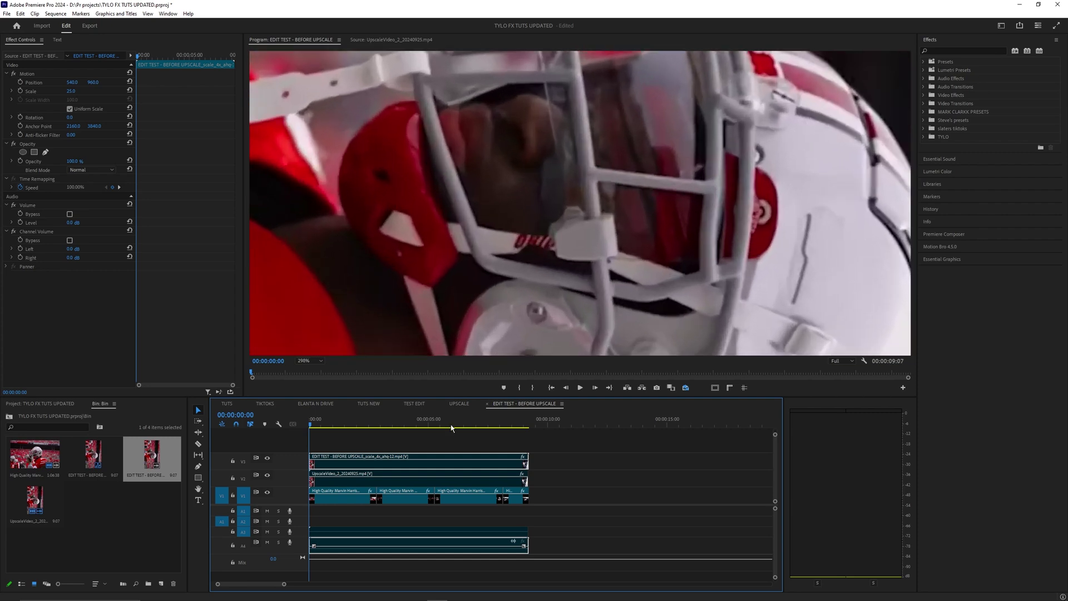
pyautogui.hotkey('shift', 'e')
pyautogui.hotkey('shift', 'e')
pyautogui.hotkey('shift', 'e')
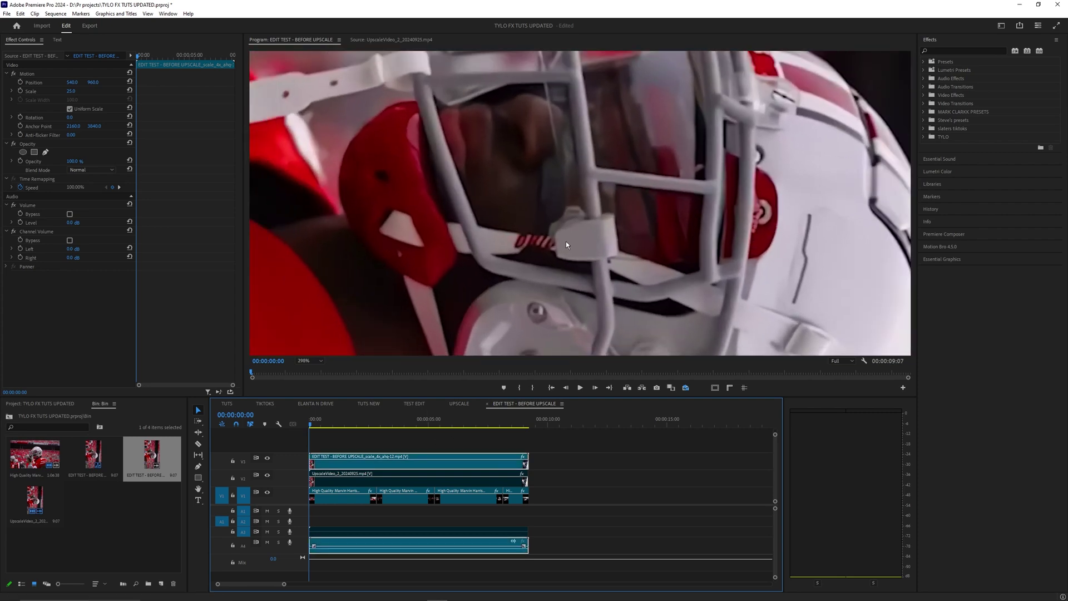
pyautogui.hotkey('shift', 'e')
pyautogui.hotkey('shift', 'e')
# - Re-enable UpscaleVideo_2_20240925.mp4 and toggle the Topaz 4x clip above it to compare the two upscales around the helmet
pyautogui.click(384, 474)
pyautogui.hotkey('shift', 'e')
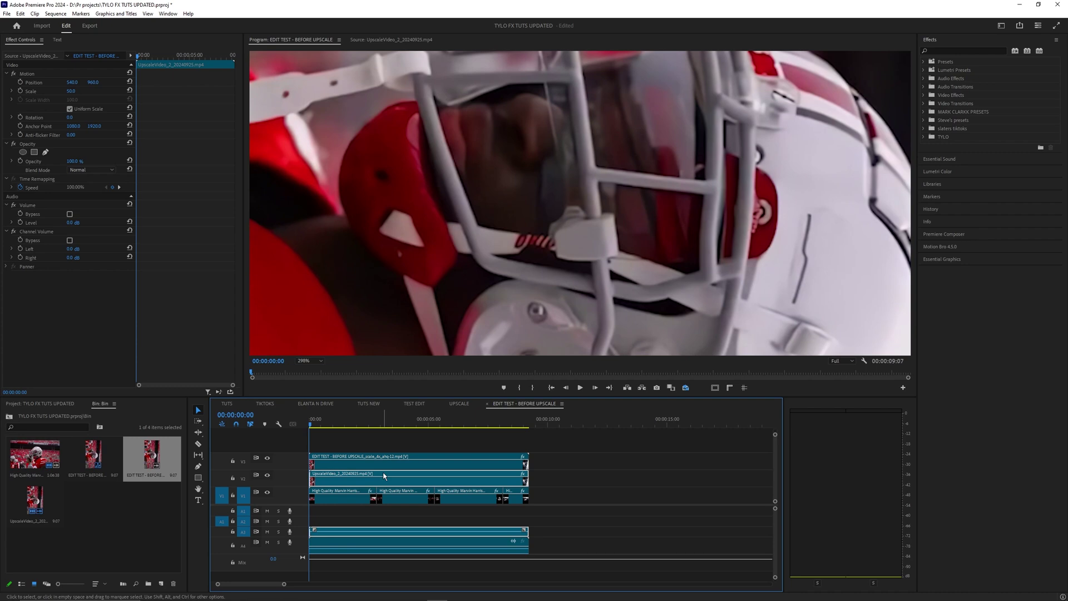
pyautogui.click(383, 461)
pyautogui.hotkey('shift', 'e')
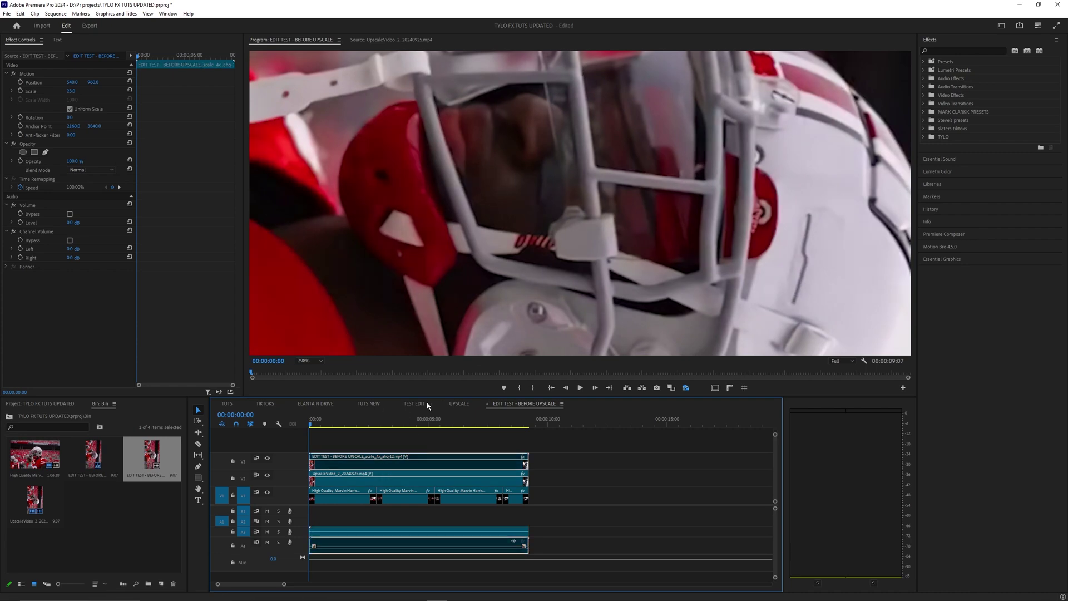
pyautogui.hotkey('shift', 'e')
pyautogui.hotkey('shift', 'e')
pyautogui.hotkey('shift', 'e')
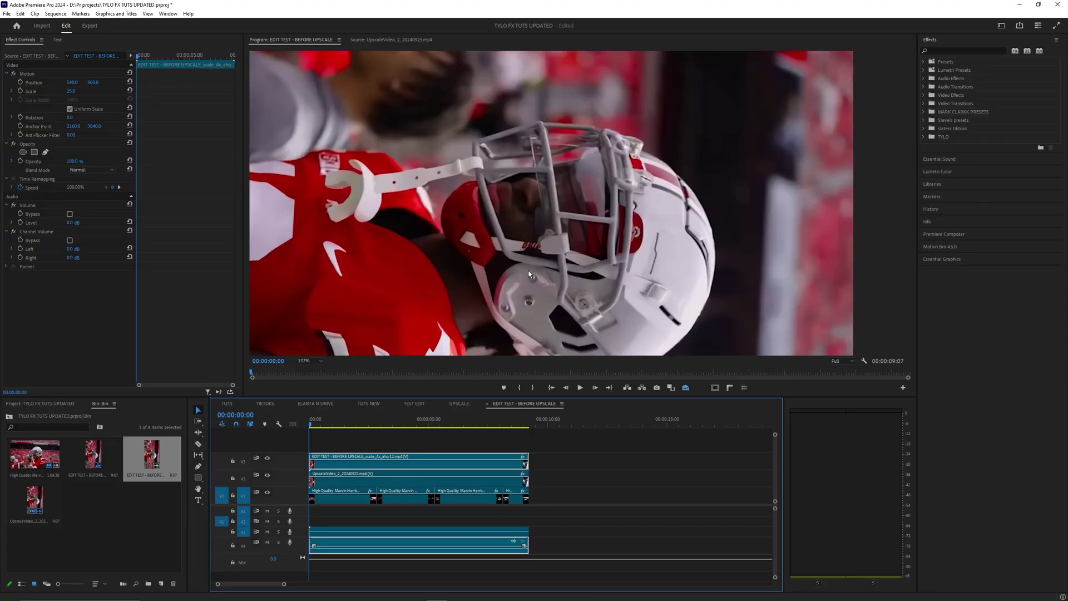
pyautogui.scroll(6, 528, 274)
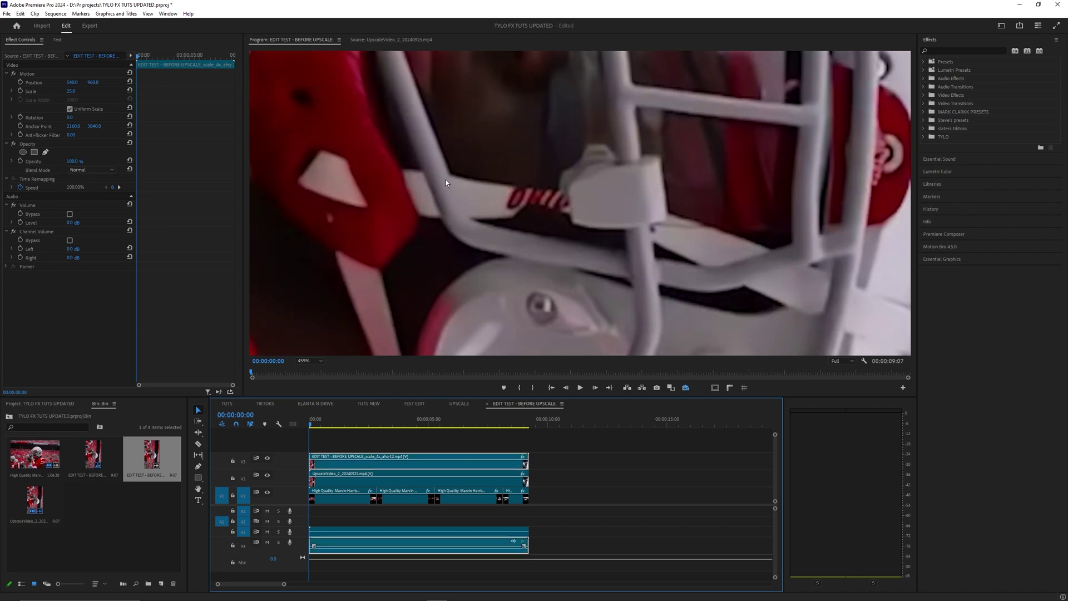
pyautogui.scroll(-8, 579, 170)
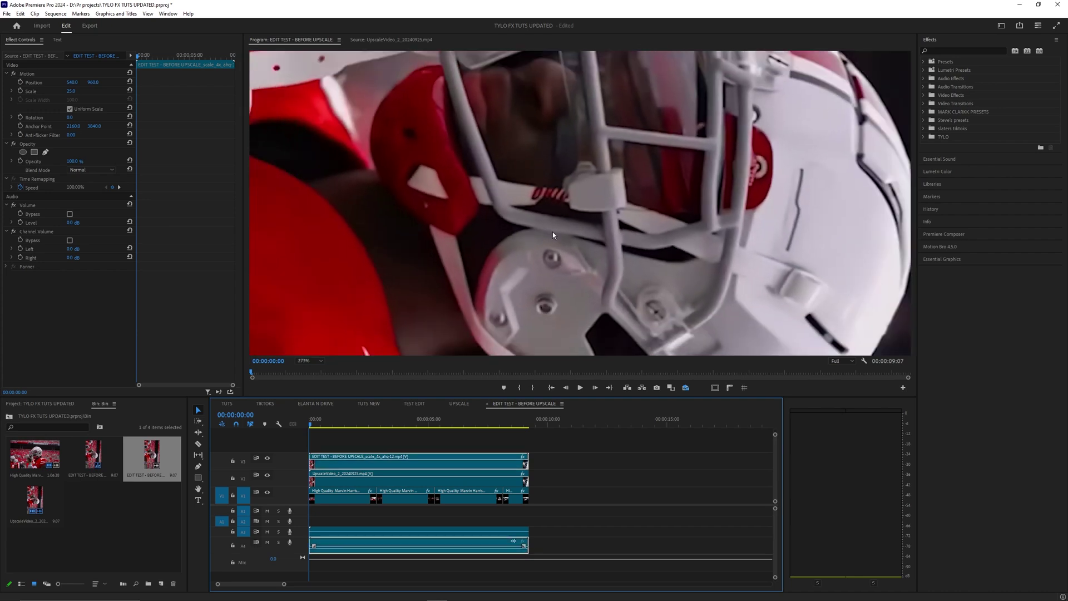
# - Delete the Topaz 4x clip from the sequence and move the audio of UpscaleVideo_2_20240925.mp4 up to the first audio track
pyautogui.click(378, 443)
pyautogui.click(365, 463)
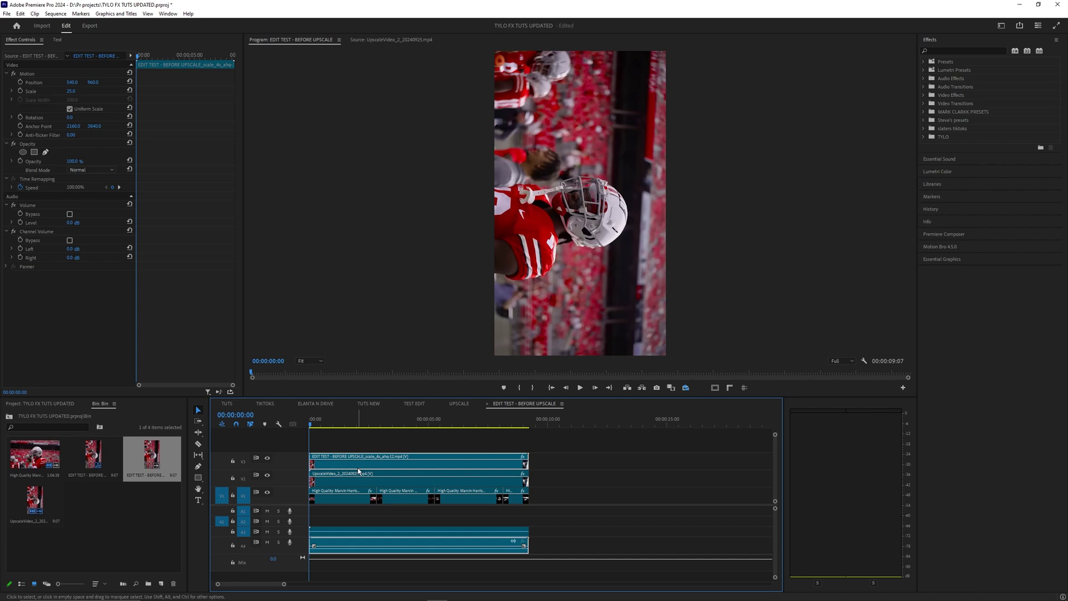
pyautogui.press('Delete')
pyautogui.click(362, 473)
pyautogui.moveTo(343, 531); pyautogui.dragTo(343, 511)
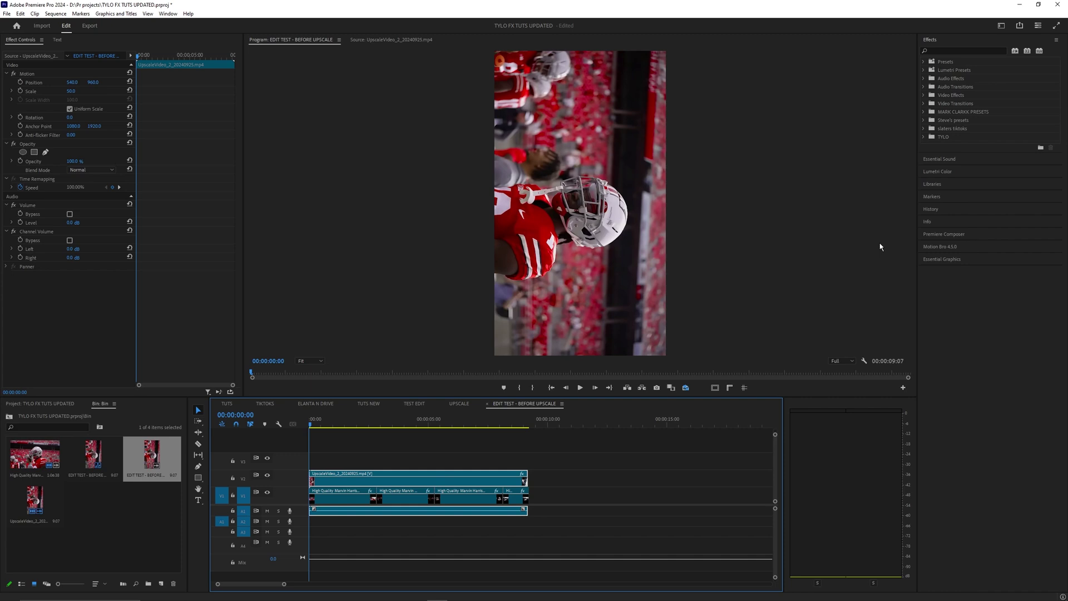
# - Set the Creative Sharpen adjustment in Lumetri Color to 100 for the upscaled clip
pyautogui.click(939, 171)
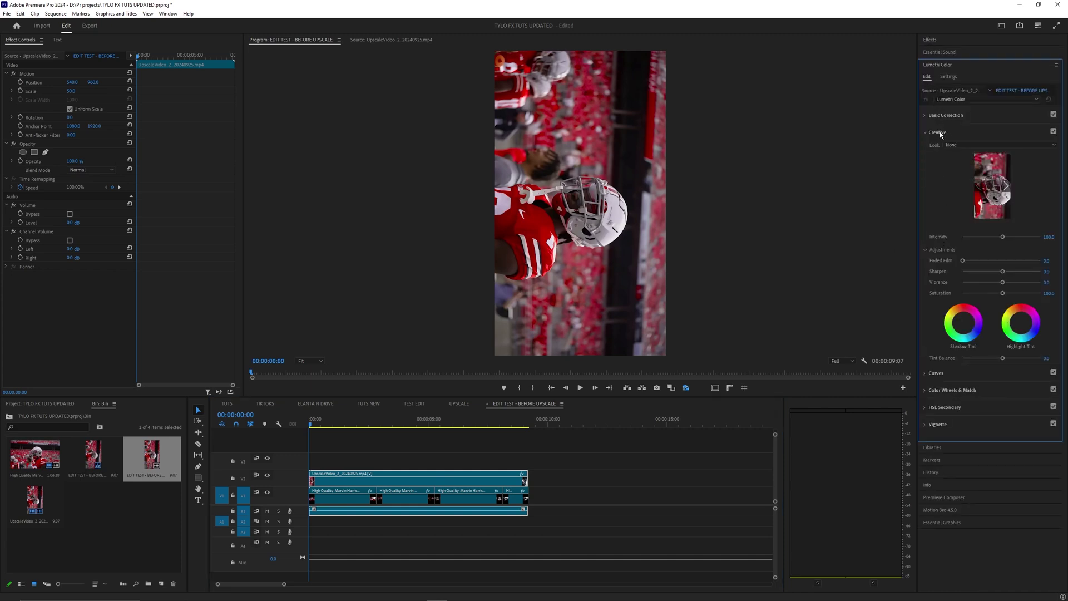
pyautogui.click(1049, 272)
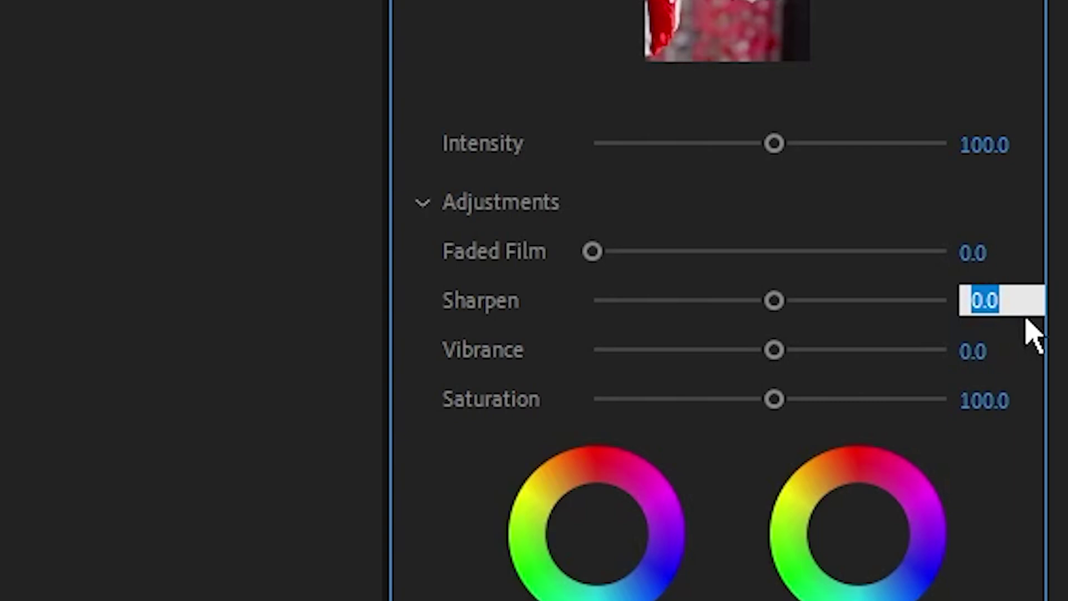
pyautogui.write('100')
pyautogui.press('Return')
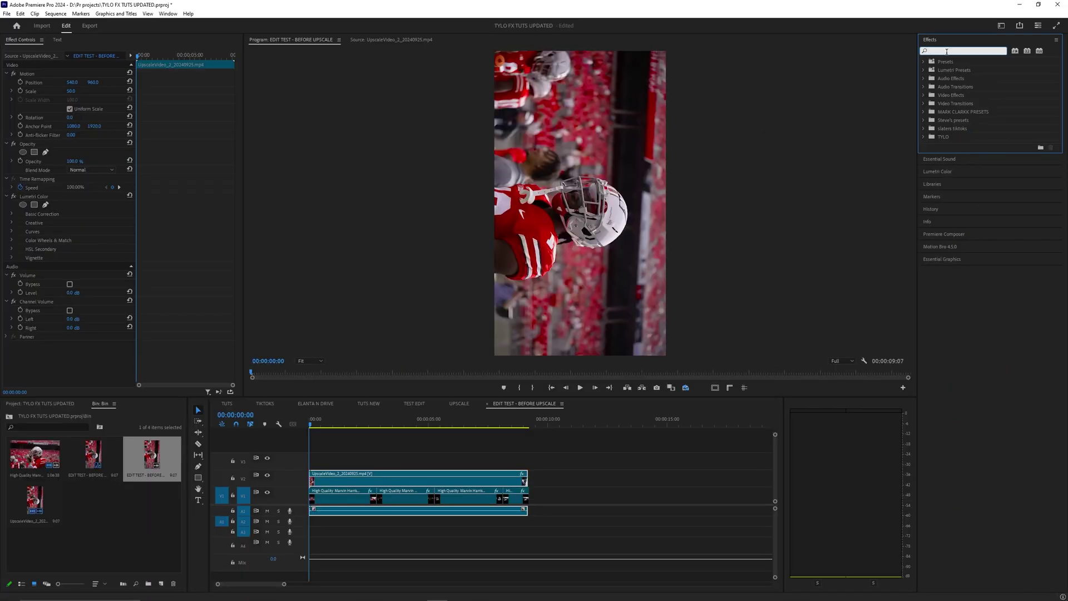
# - Search the effects for "unsh" and apply the Blur & Sharpen Unsharp Mask effect to the upscaled clip
pyautogui.write('unsh')
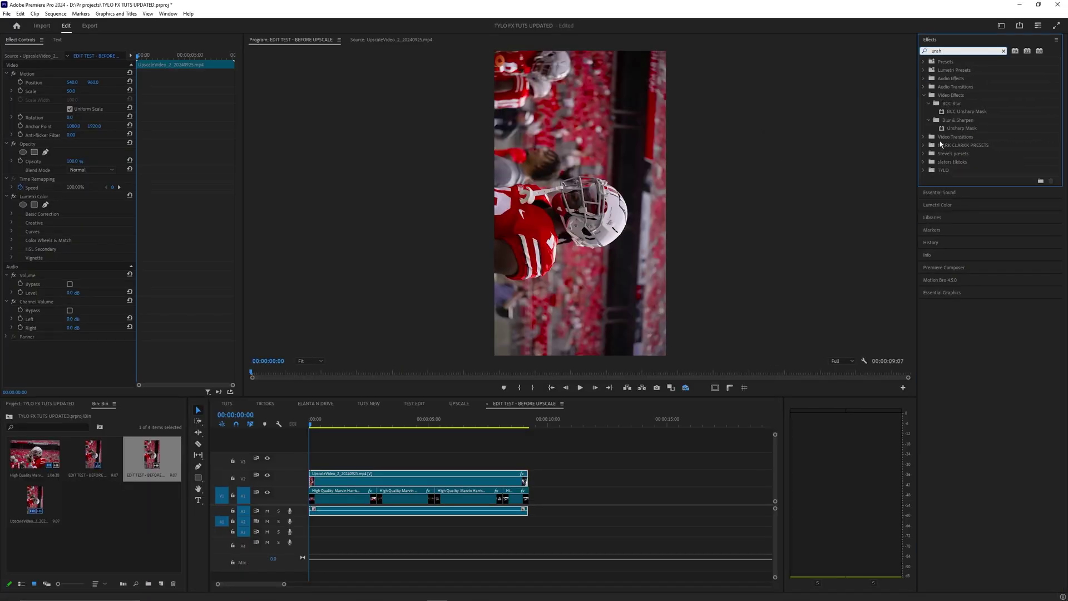
pyautogui.moveTo(965, 130); pyautogui.dragTo(942, 130)
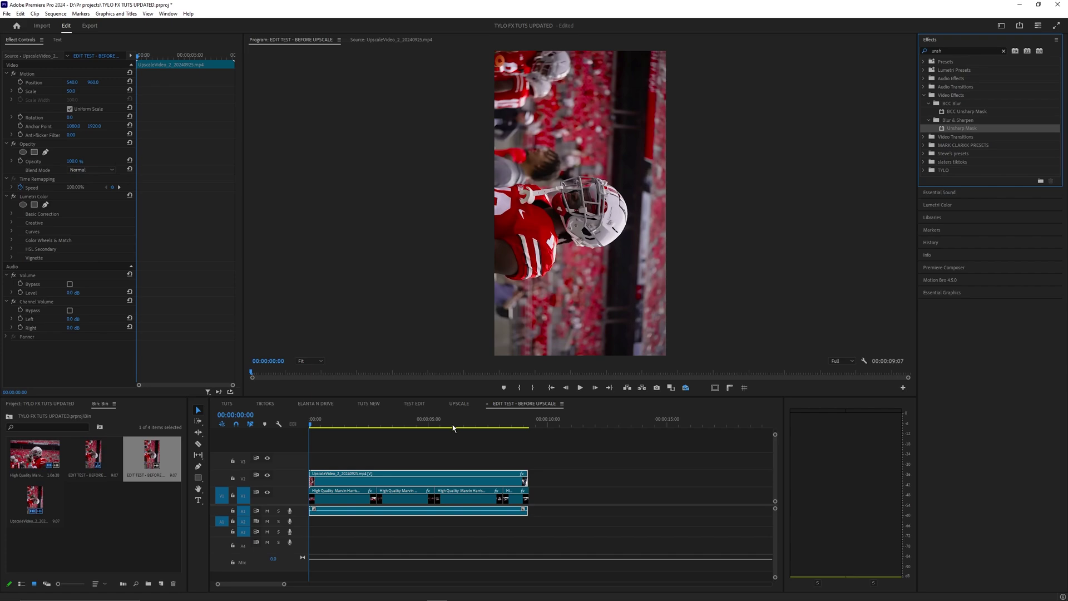
pyautogui.moveTo(454, 428); pyautogui.dragTo(348, 481)
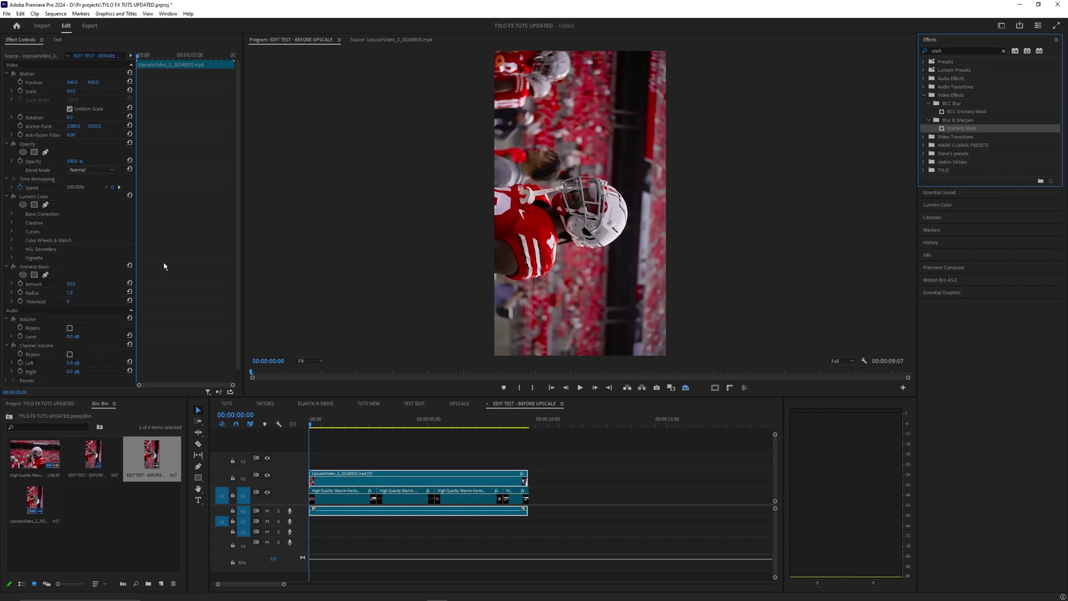
# - Set the Unsharp Mask amount to 65 and its radius to 35 on the upscaled clip
pyautogui.click(78, 283)
pyautogui.write('65')
pyautogui.press('Return')
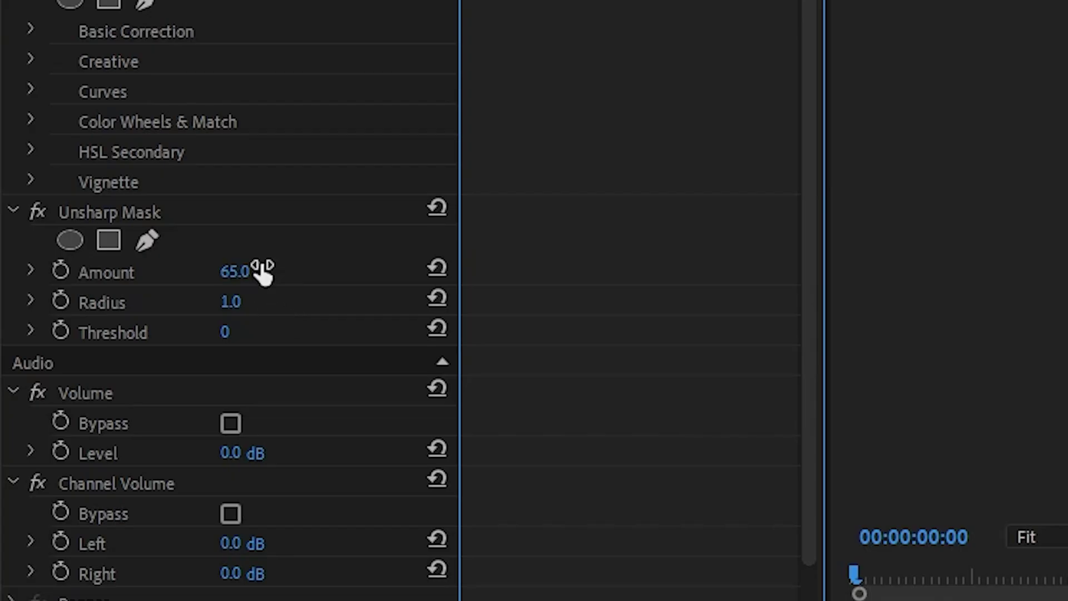
pyautogui.click(232, 303)
pyautogui.write('35')
pyautogui.press('Return')
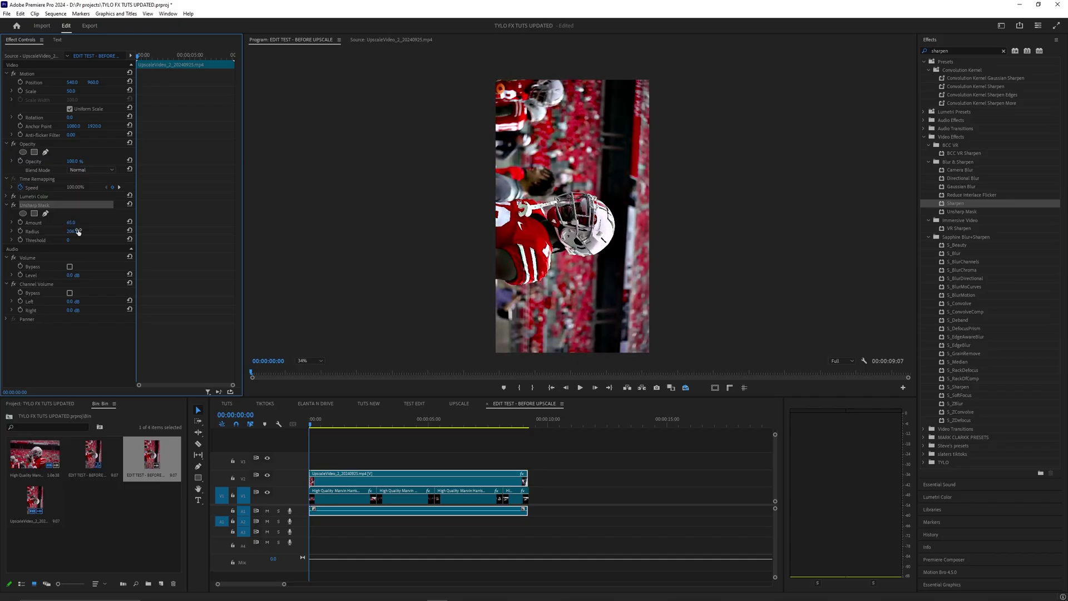
# - Try a much higher Unsharp Mask radius on the upscaled clip and restore the earlier radius
pyautogui.scroll(2, 523, 242)
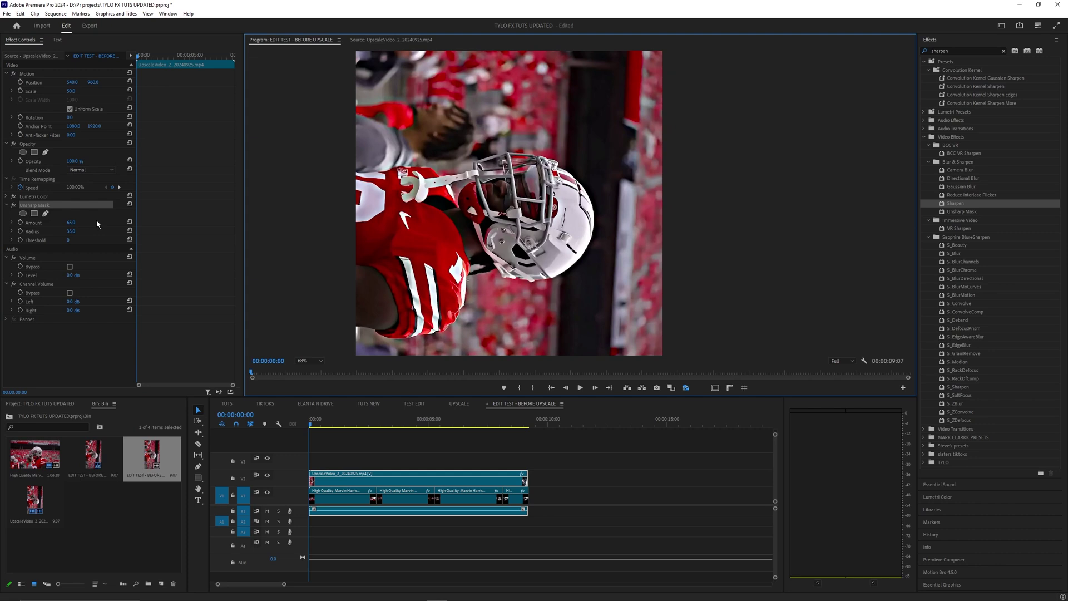
pyautogui.moveTo(70, 223); pyautogui.dragTo(78, 225)
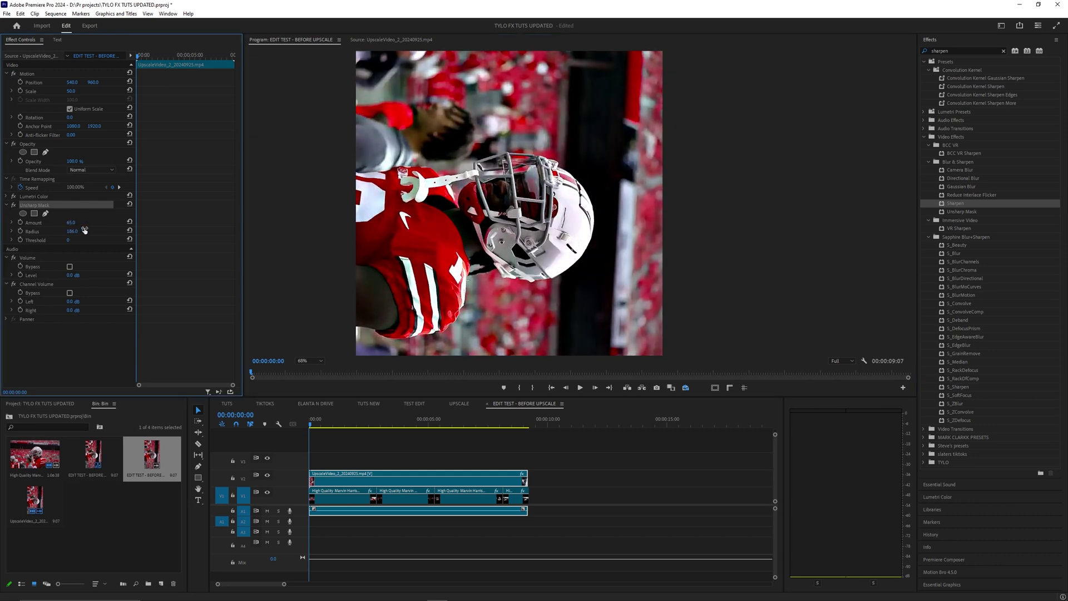
pyautogui.scroll(-2, 357, 271)
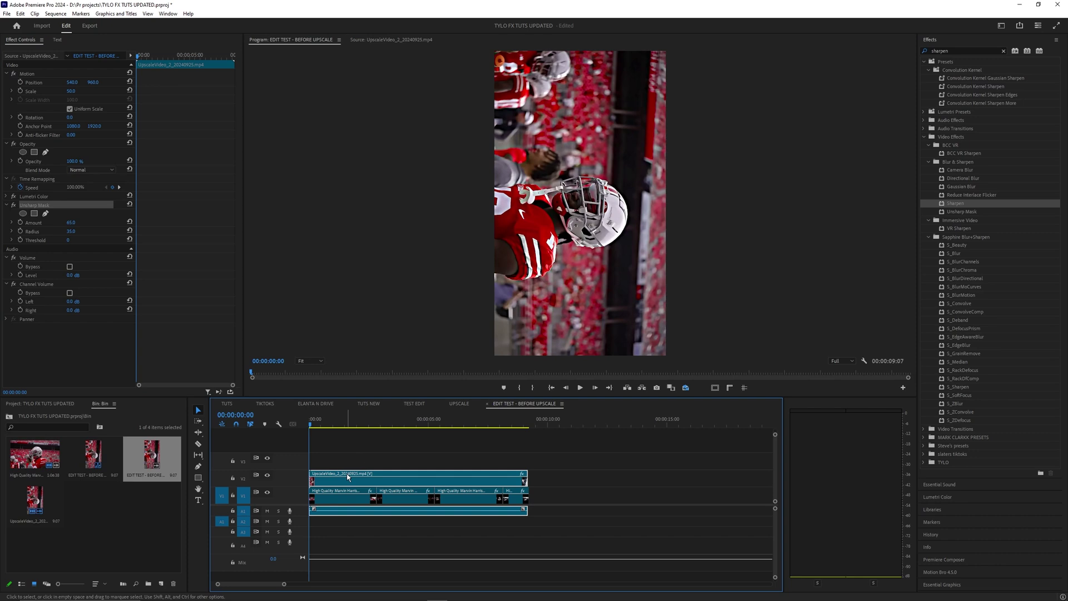
# - Compare the player's helmet up close with the sharpened upscaled clip disabled and enabled
pyautogui.scroll(4, 578, 195)
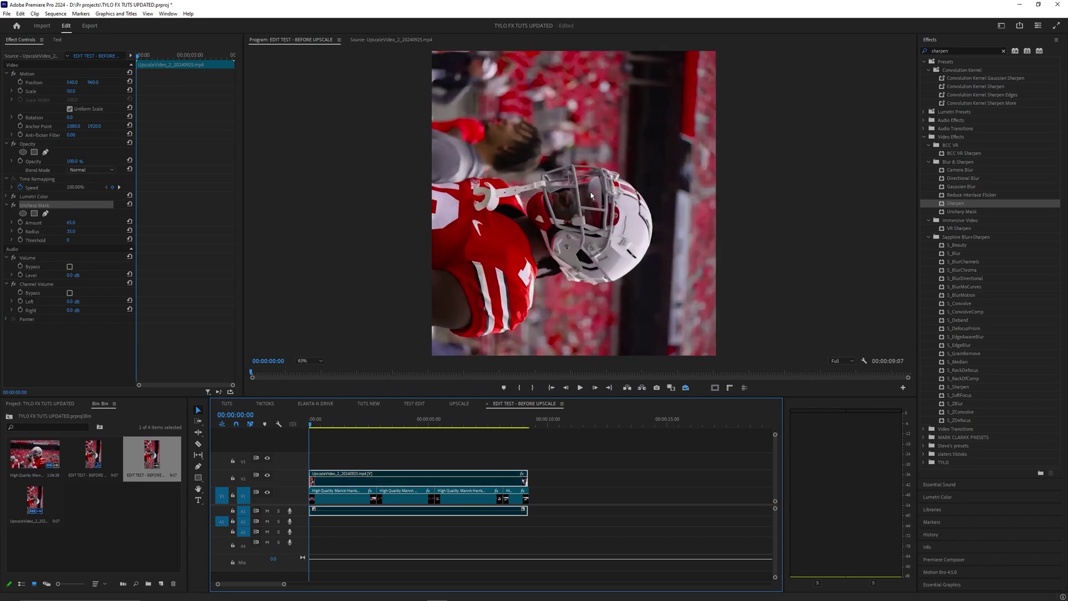
pyautogui.hotkey('shift', 'e')
pyautogui.hotkey('shift', 'e')
pyautogui.moveTo(583, 251); pyautogui.dragTo(592, 211)
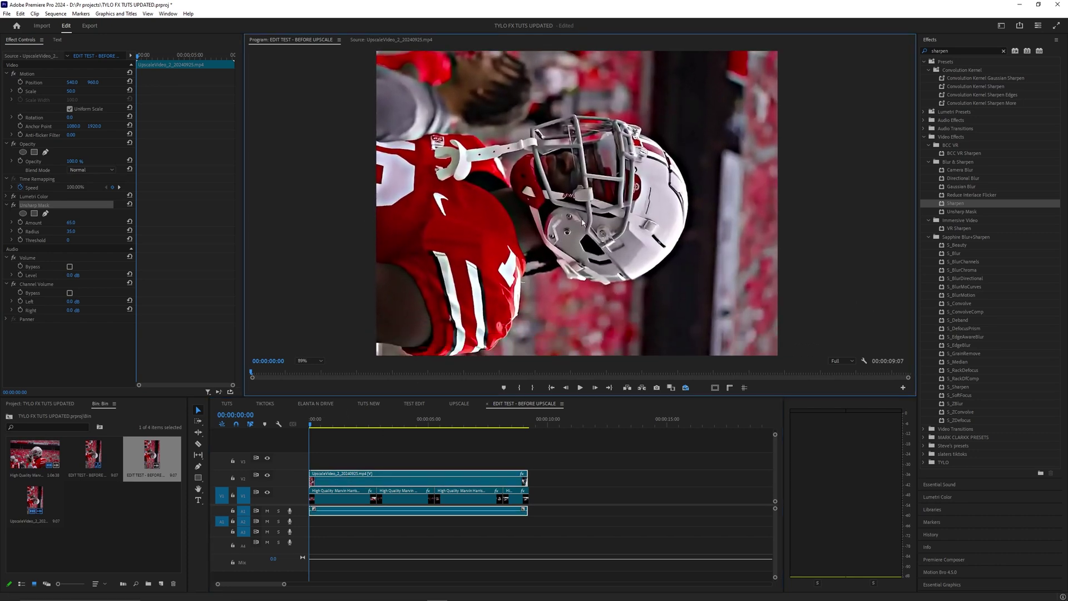
pyautogui.click(415, 485)
pyautogui.scroll(-3, 442, 300)
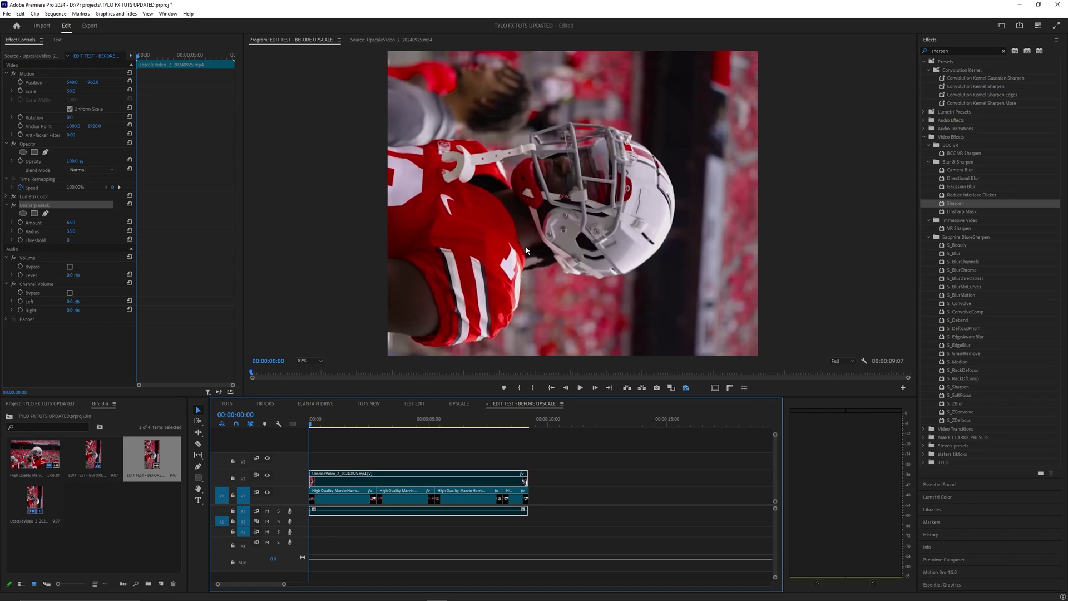
pyautogui.scroll(-2, 441, 299)
pyautogui.click(386, 448)
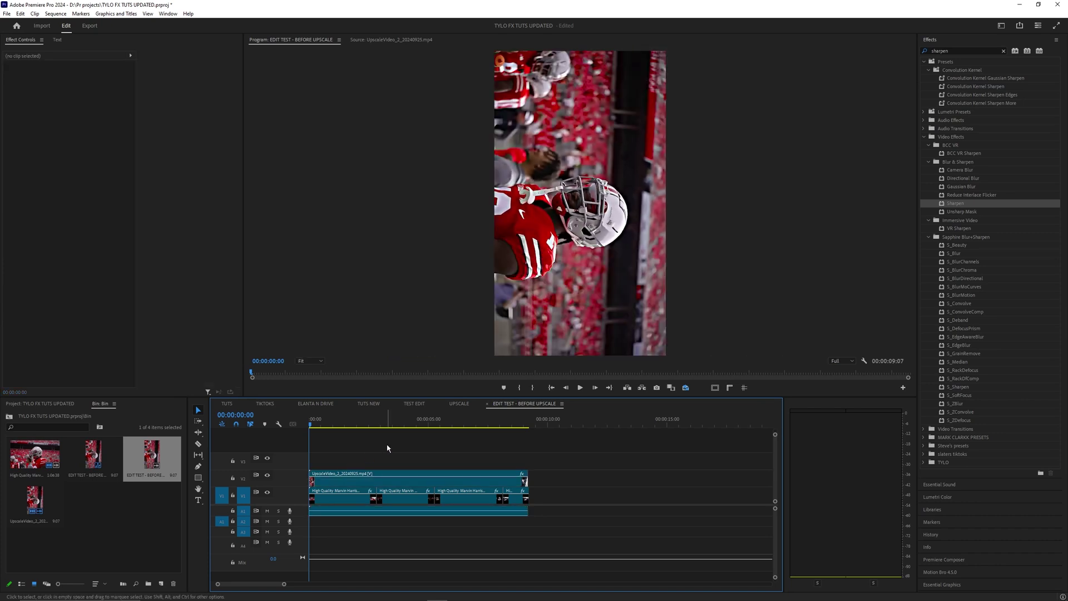
# - Open the export settings for the EDIT TEST - BEFORE UPSCALE sequence and choose CBR bitrate encoding
pyautogui.hotkey('ctrl', 'm')
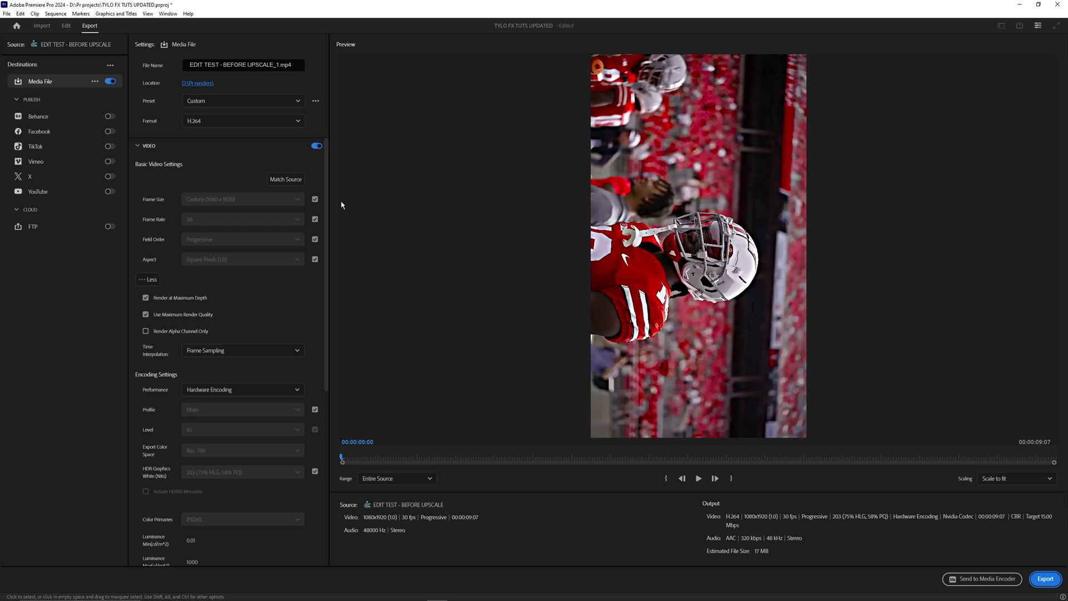
pyautogui.moveTo(326, 183)
pyautogui.mouseDown()
pyautogui.moveTo(328, 317)
pyautogui.moveTo(326, 191)
pyautogui.moveTo(329, 255)
pyautogui.moveTo(332, 198)
pyautogui.mouseUp()
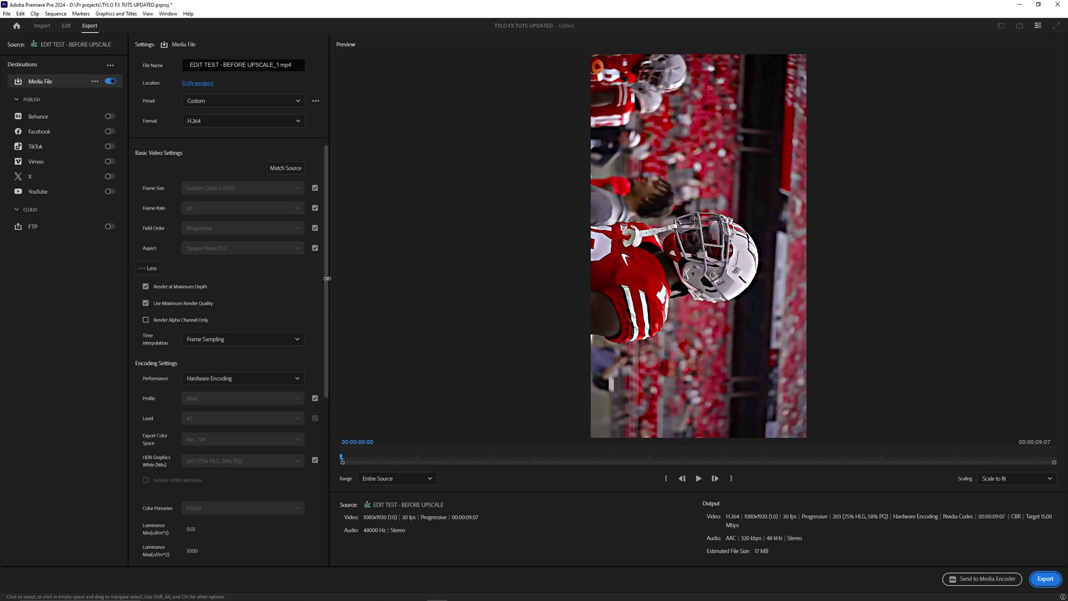
pyautogui.scroll(-3, 226, 281)
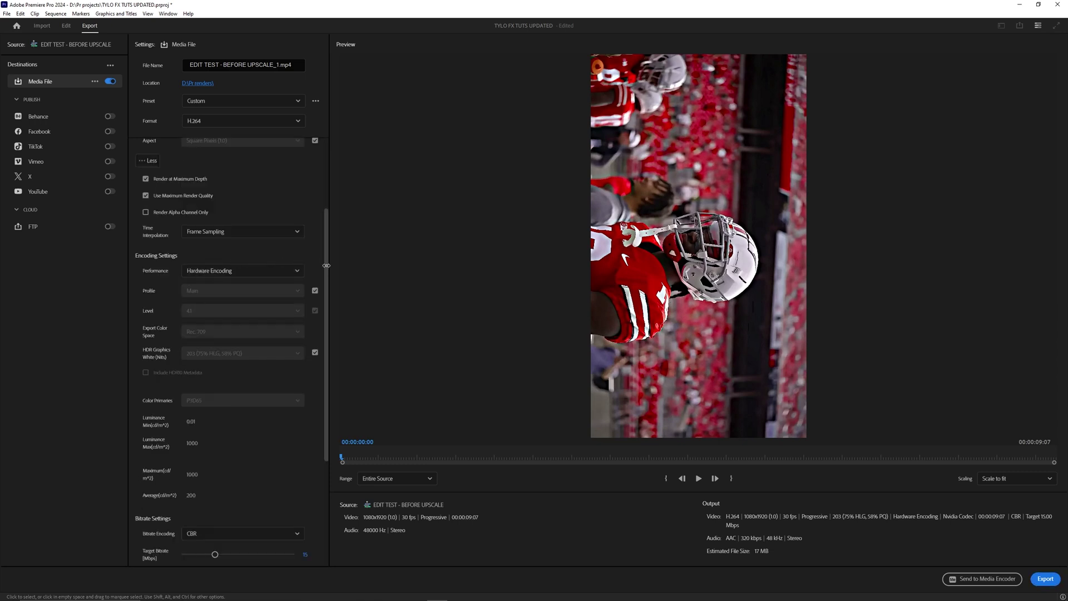
pyautogui.moveTo(326, 270); pyautogui.dragTo(319, 313)
pyautogui.scroll(-3, 221, 358)
pyautogui.click(221, 358)
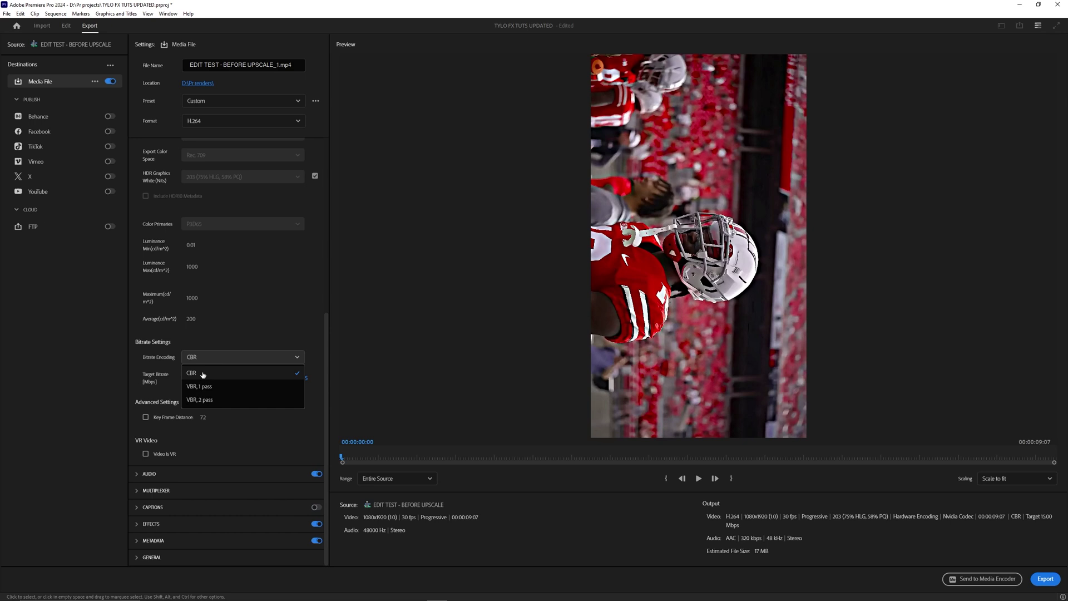
pyautogui.click(204, 374)
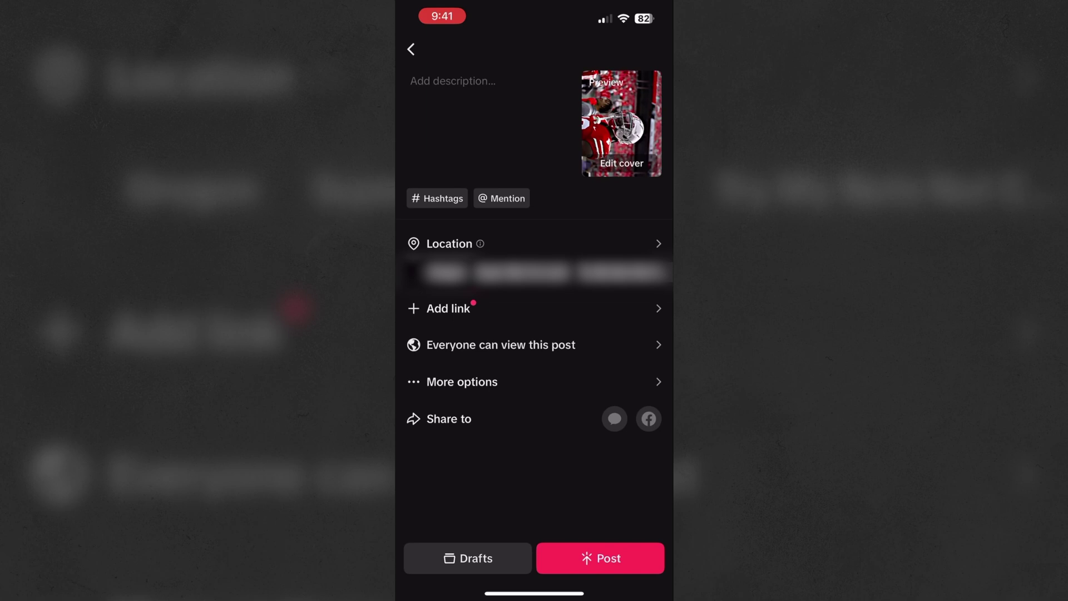
# - Switch to the TikTok post's additional options and make sure Allow high-quality uploads is enabled
pyautogui.scroll(-5, 534, 417)
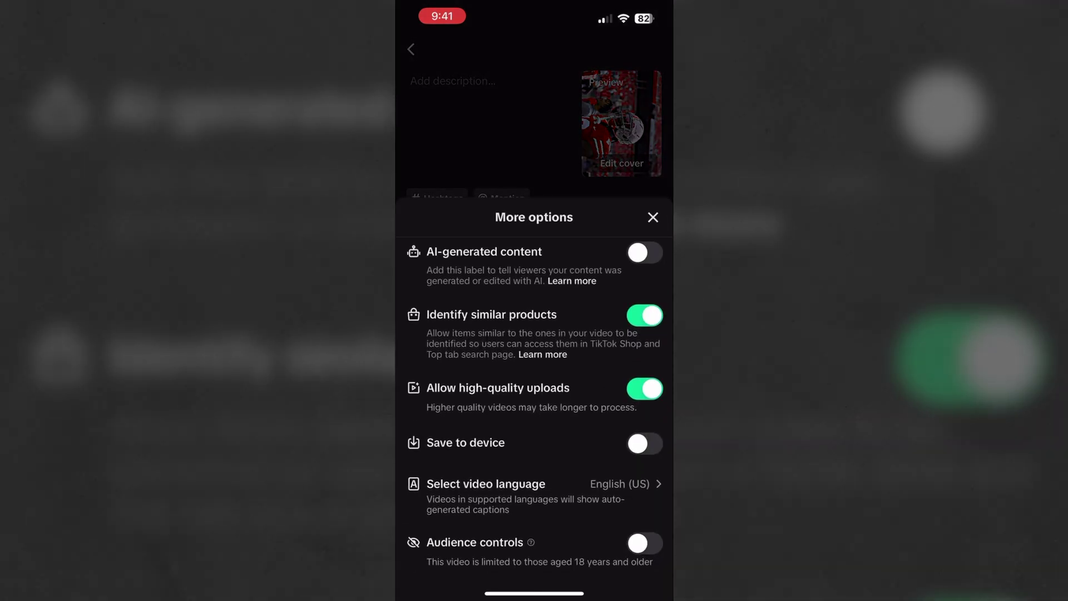
pyautogui.click(645, 388)
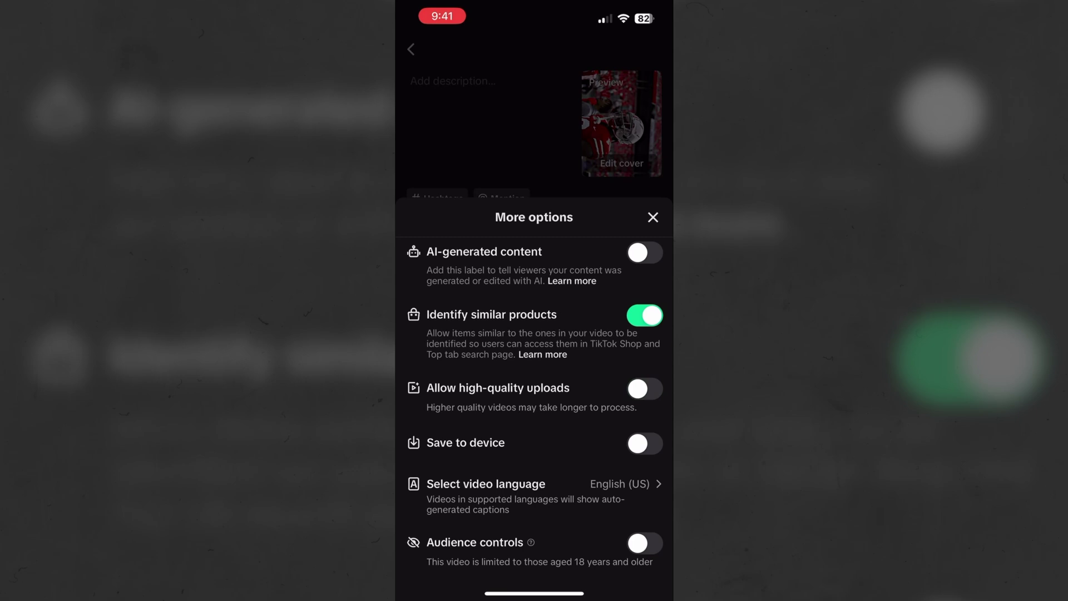
pyautogui.click(645, 388)
pyautogui.moveTo(534, 418)
pyautogui.mouseDown()
pyautogui.moveTo(534, 391)
pyautogui.moveTo(534, 431)
pyautogui.mouseUp()
pyautogui.scroll(4, 535, 417)
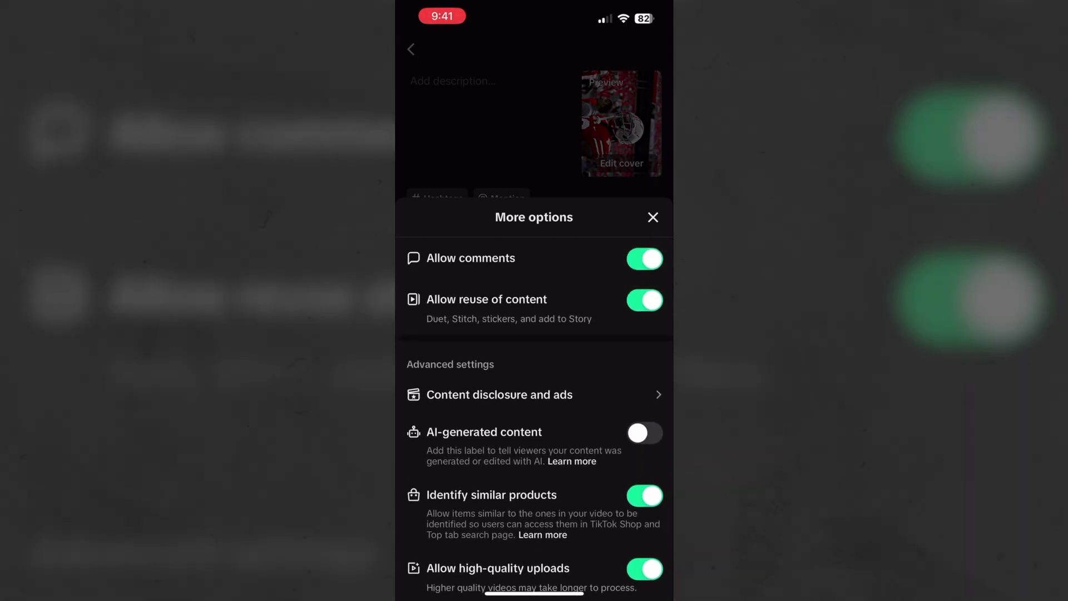
pyautogui.moveTo(534, 292); pyautogui.dragTo(534, 405)
pyautogui.scroll(-5, 534, 418)
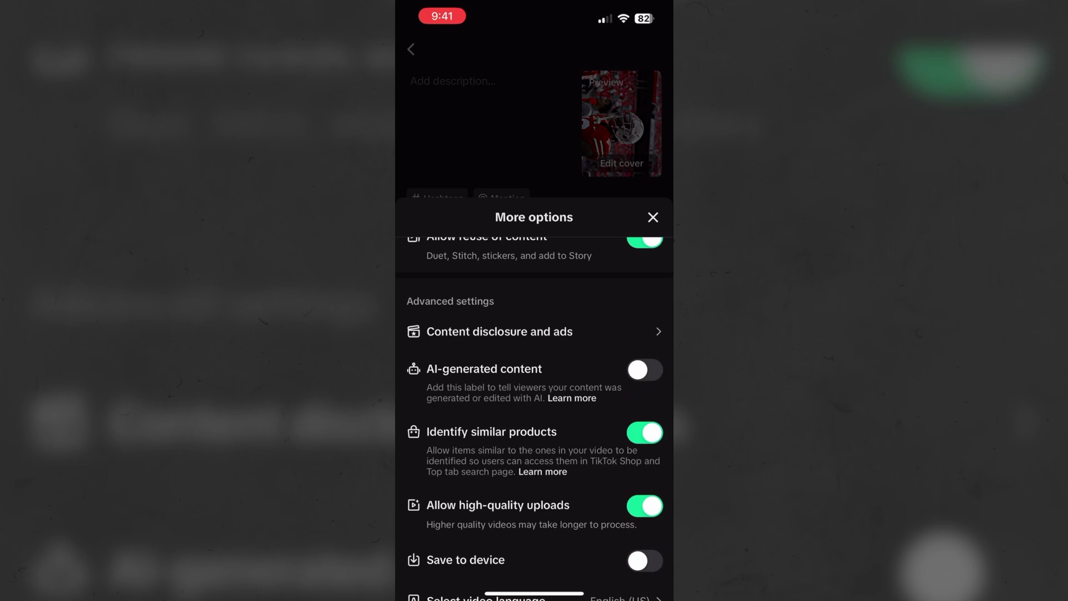